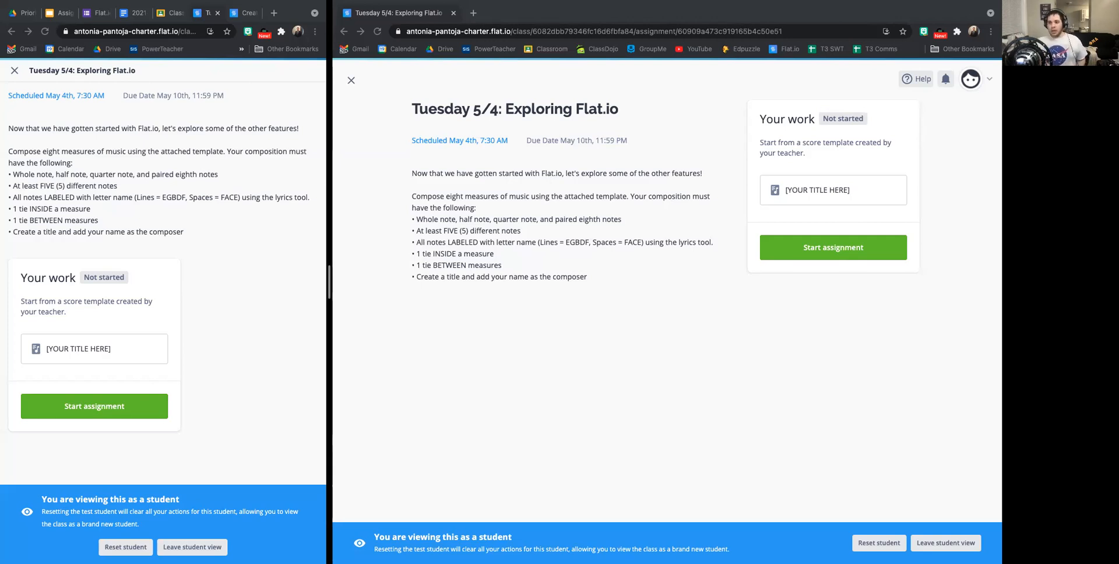
Review the assignment instructions and the list of composition requirements for the eight-measure piece.
click(495, 219)
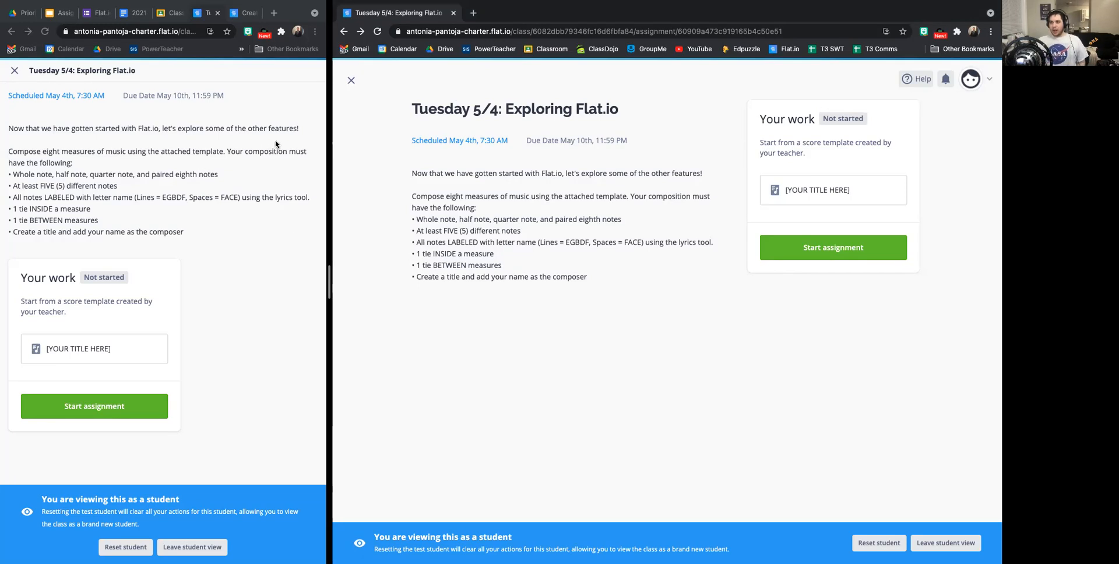
scroll(503, 174, up, 1)
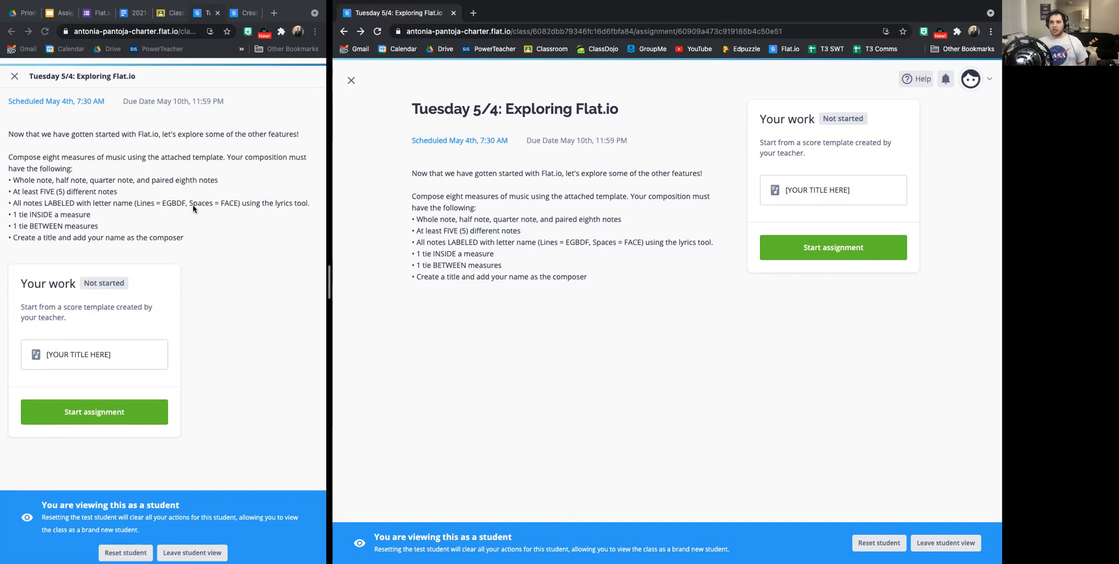
click(12, 128)
drag(13, 128, 192, 236)
click(223, 256)
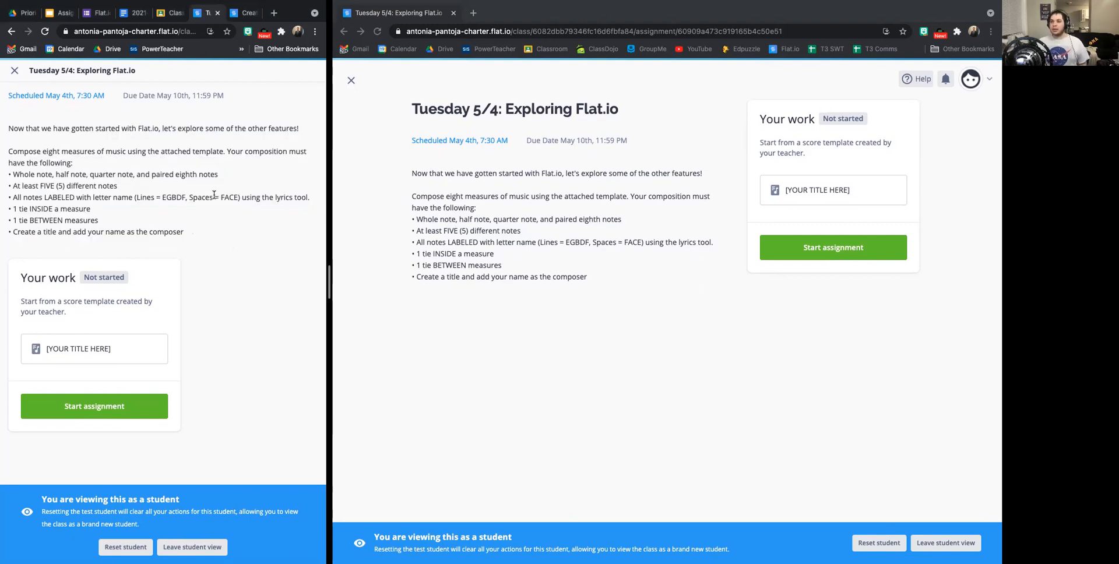
drag(226, 246, 7, 121)
click(82, 136)
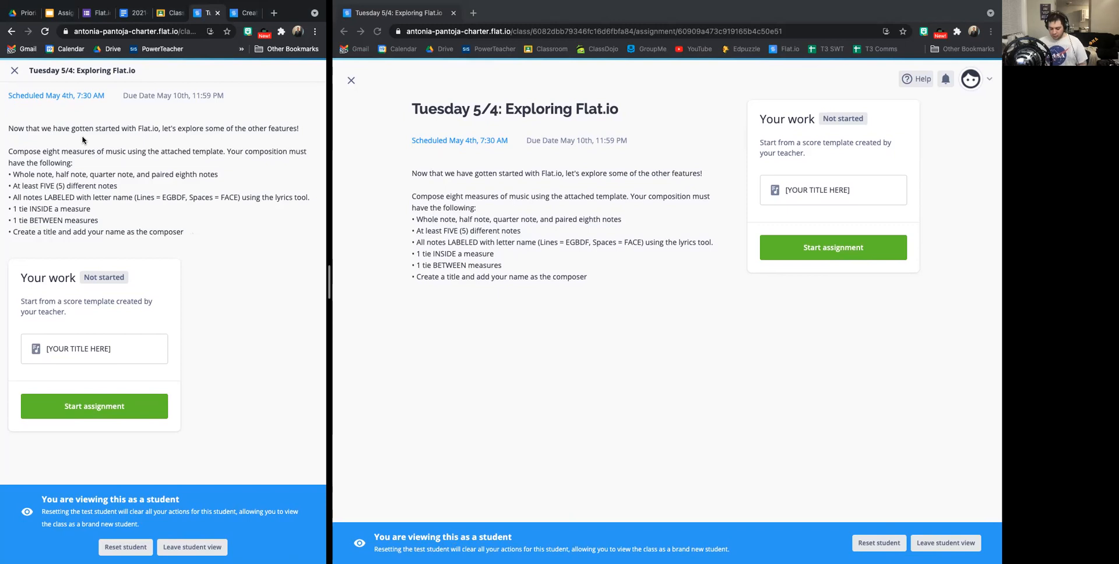
key(ctrl+plus)
key(ctrl+minus)
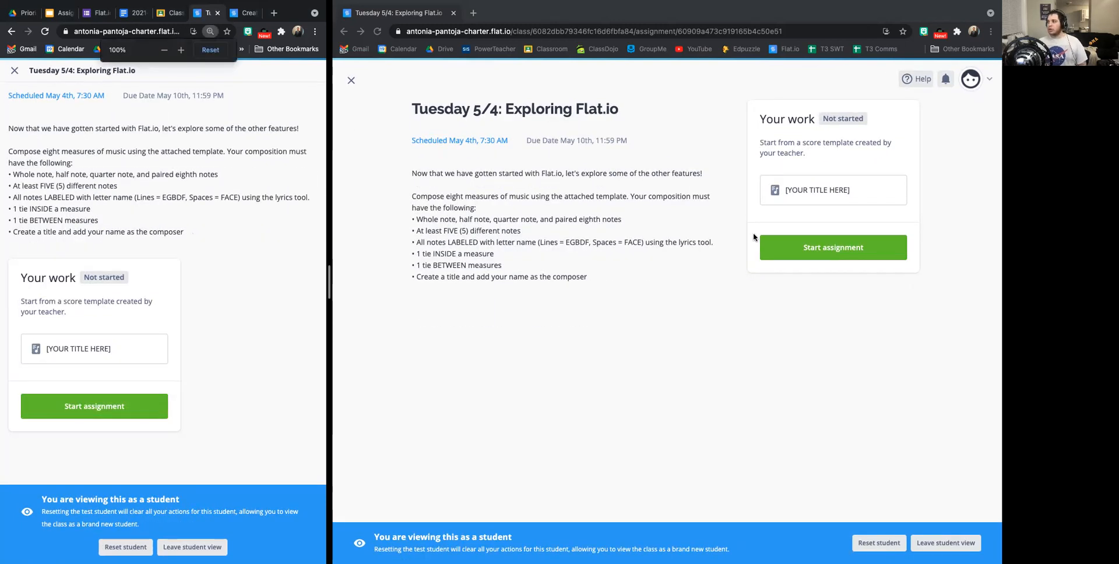
Start the assignment from the teacher's score template and go through the welcome tutorial until it closes.
click(665, 248)
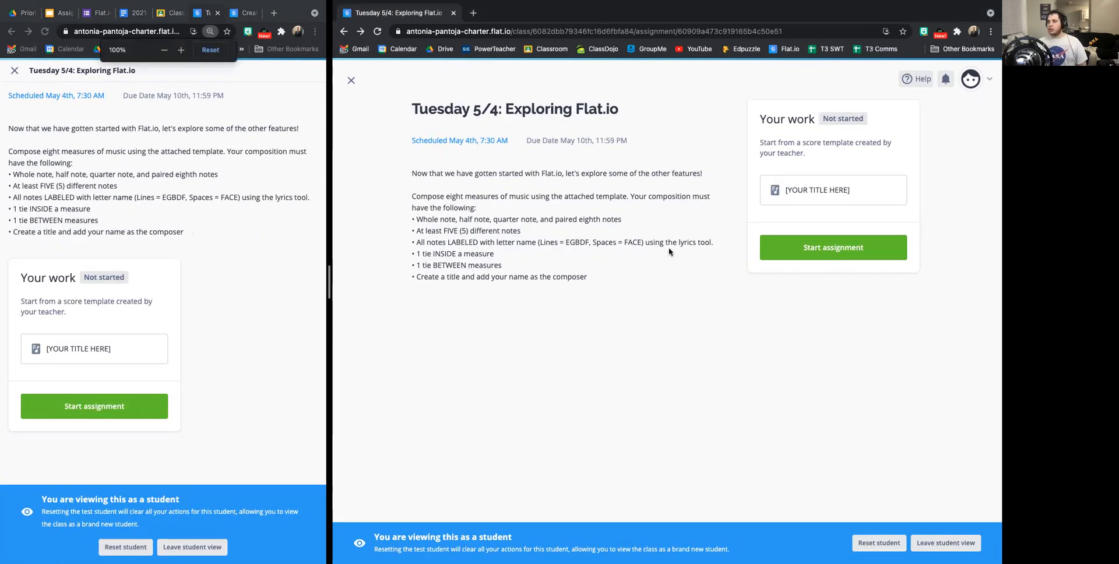
click(841, 255)
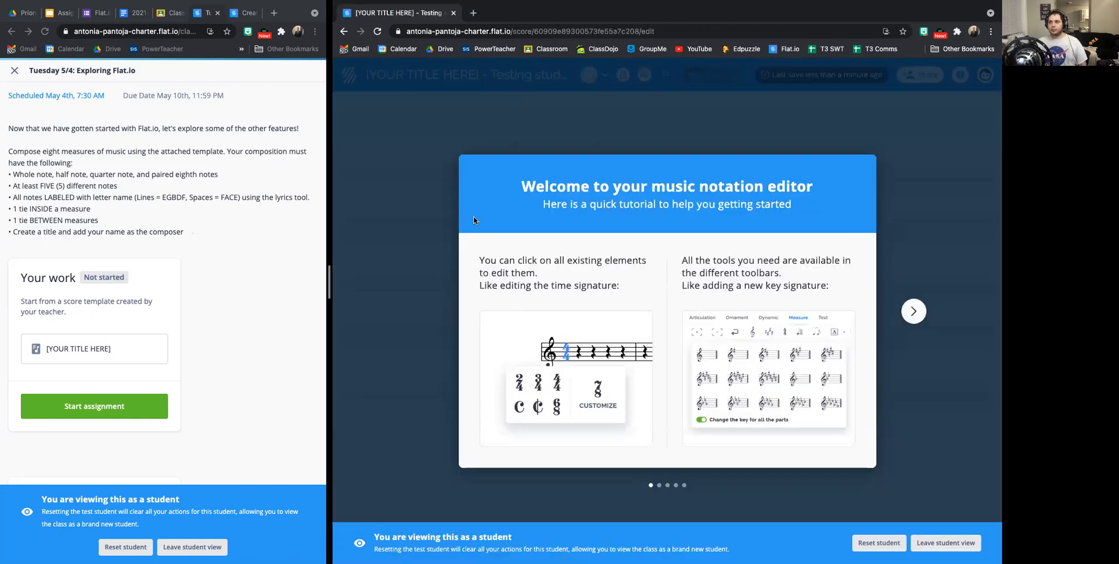
click(910, 316)
click(910, 315)
click(909, 315)
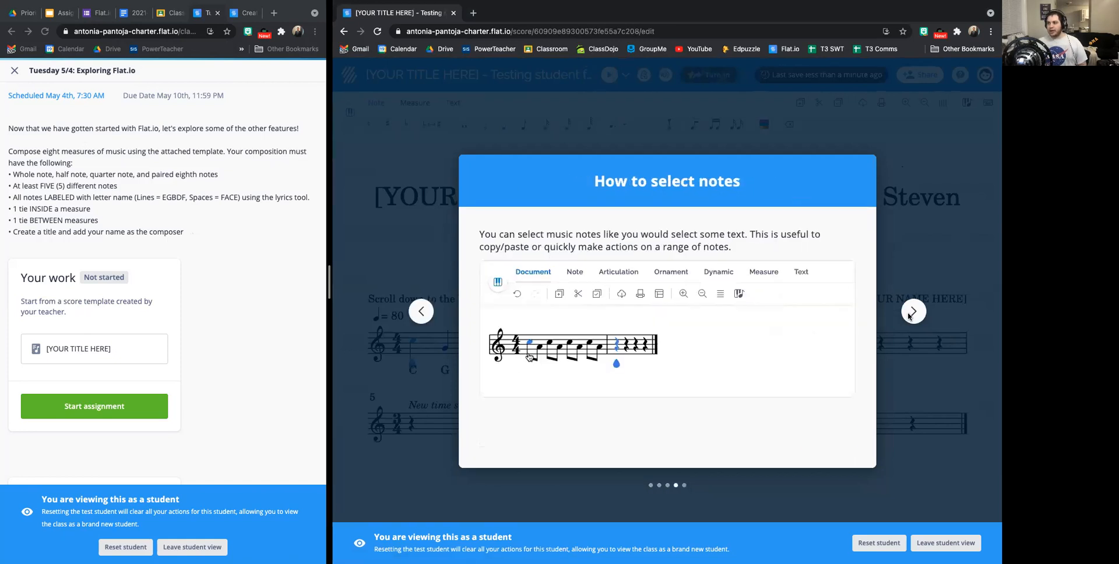
click(909, 316)
click(913, 312)
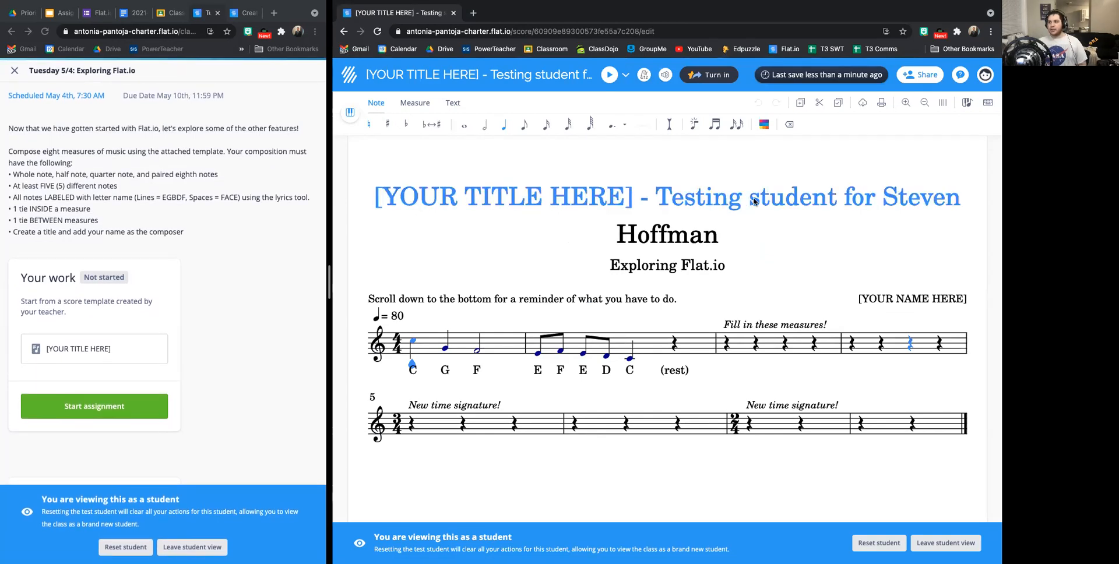
Open the score's credits and replace the whole placeholder title with "Super Awesome Composition".
double_click(683, 239)
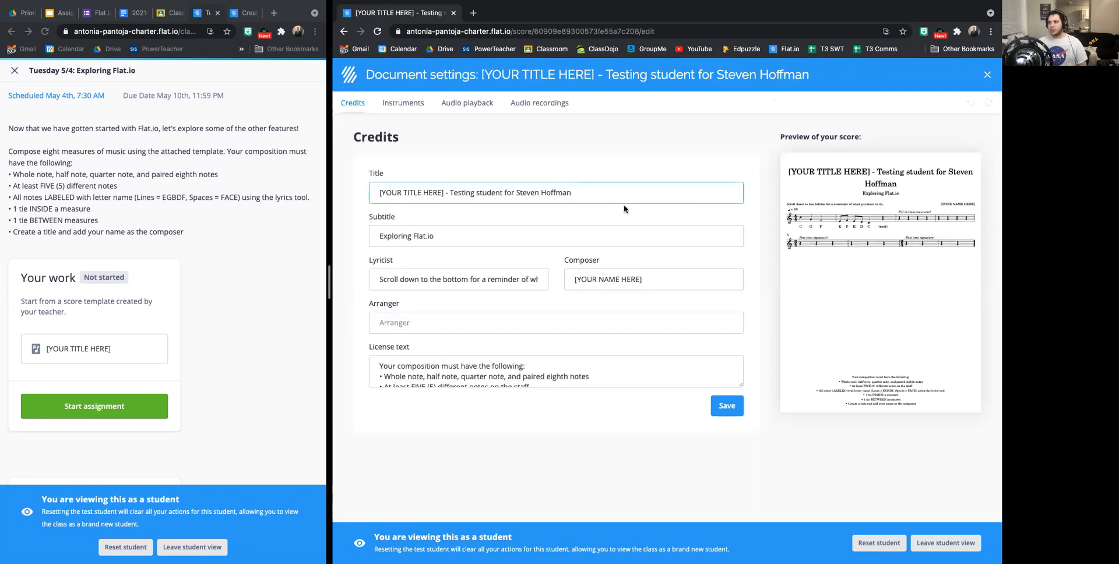
double_click(531, 188)
drag(591, 192, 444, 195)
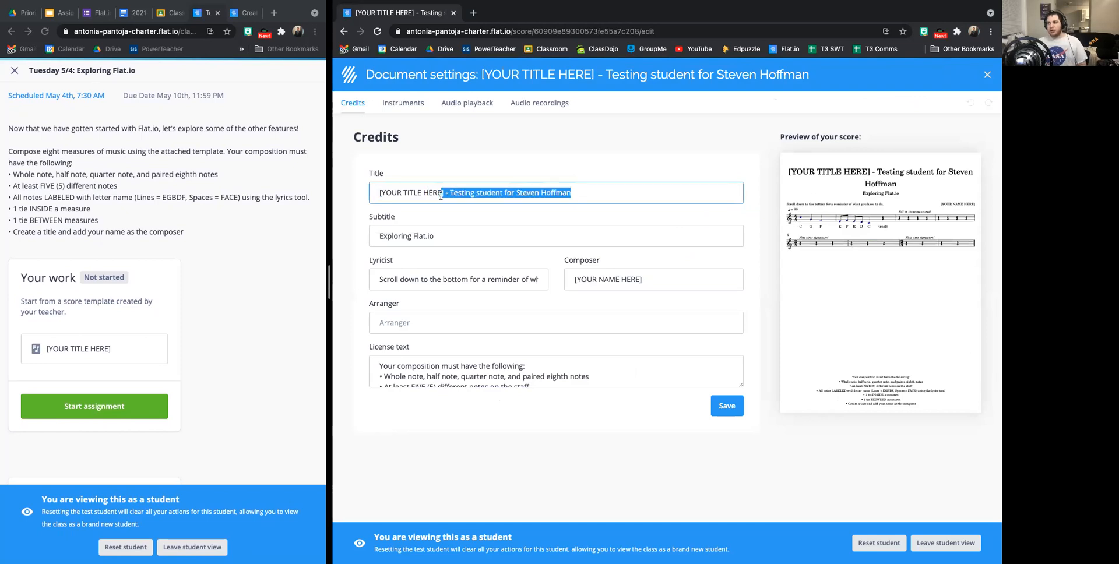
key(BackSpace)
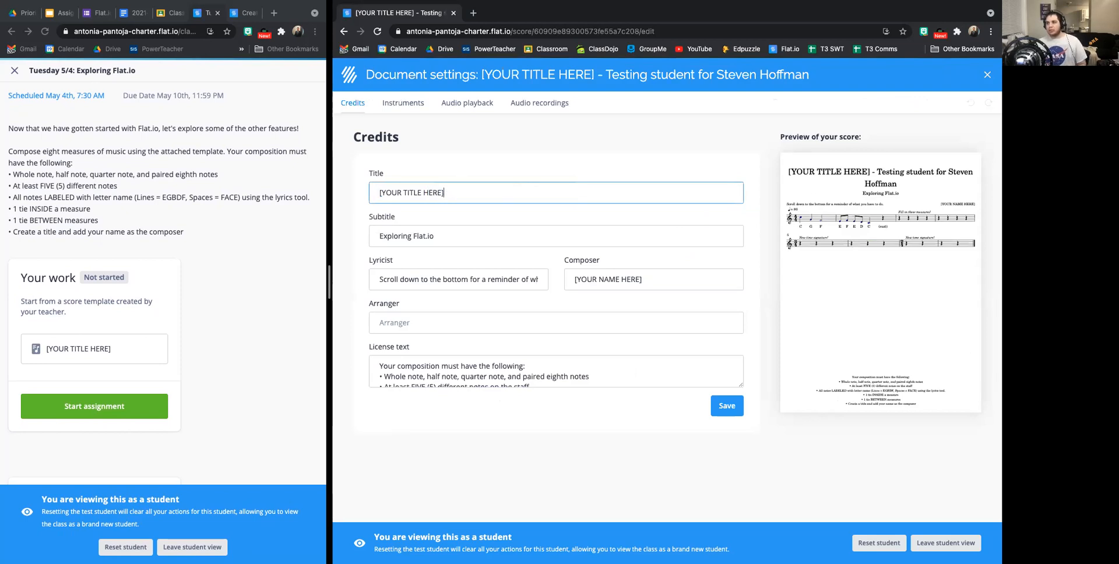
click(649, 281)
triple_click(648, 281)
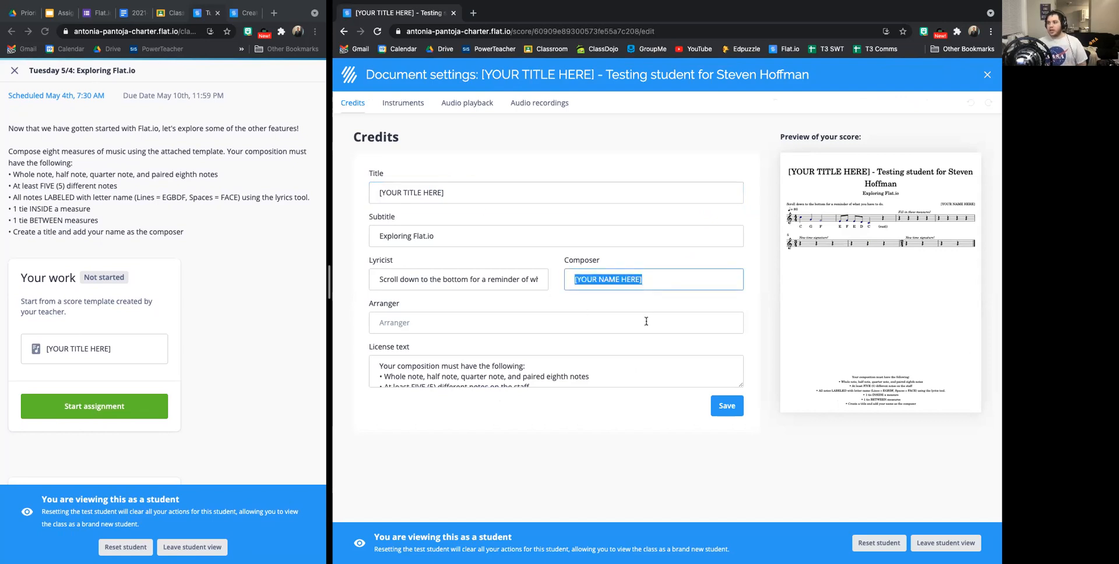
click(447, 184)
triple_click(450, 190)
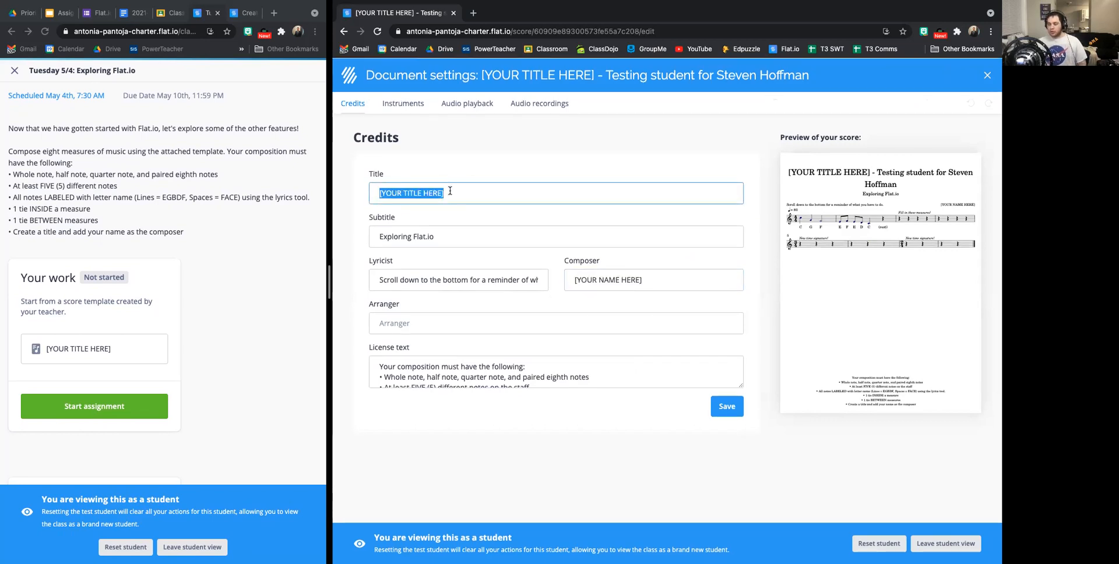
text(Super Awe)
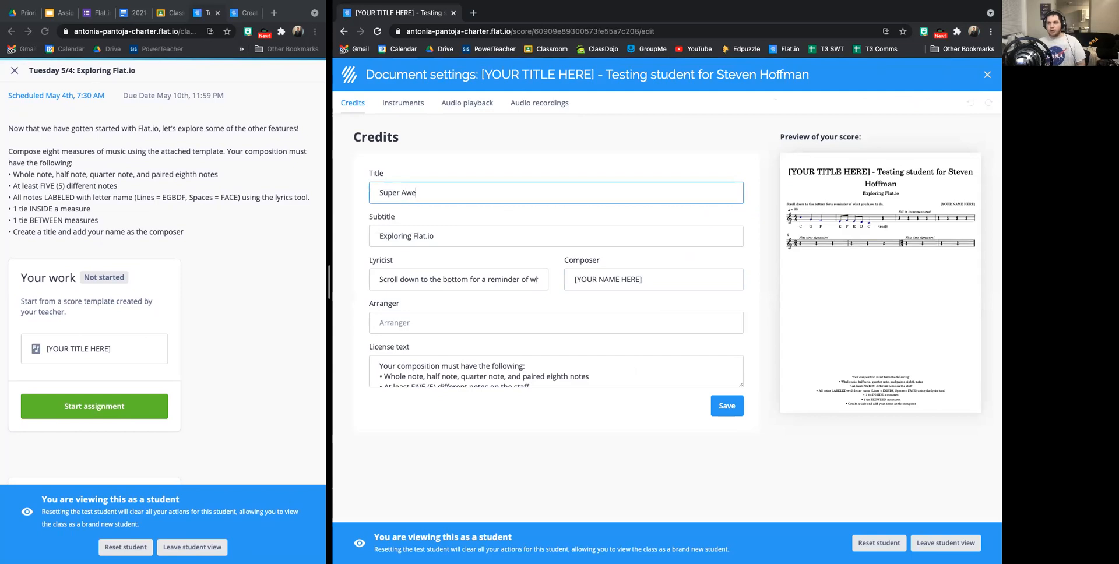
text(some Composition)
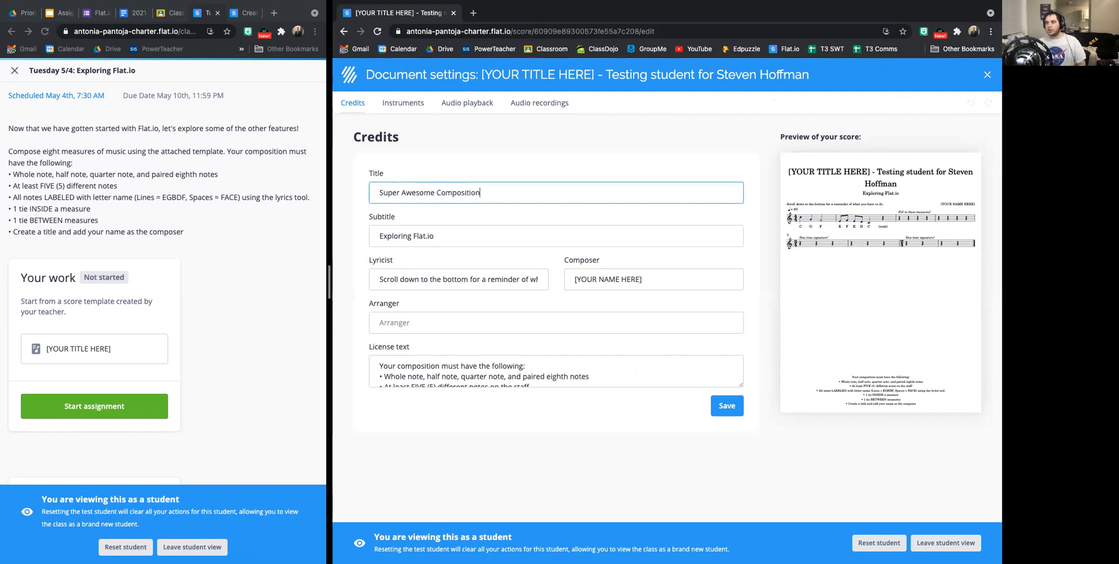
Replace the placeholder in the composer credit with the composer's name and save the credits.
triple_click(622, 275)
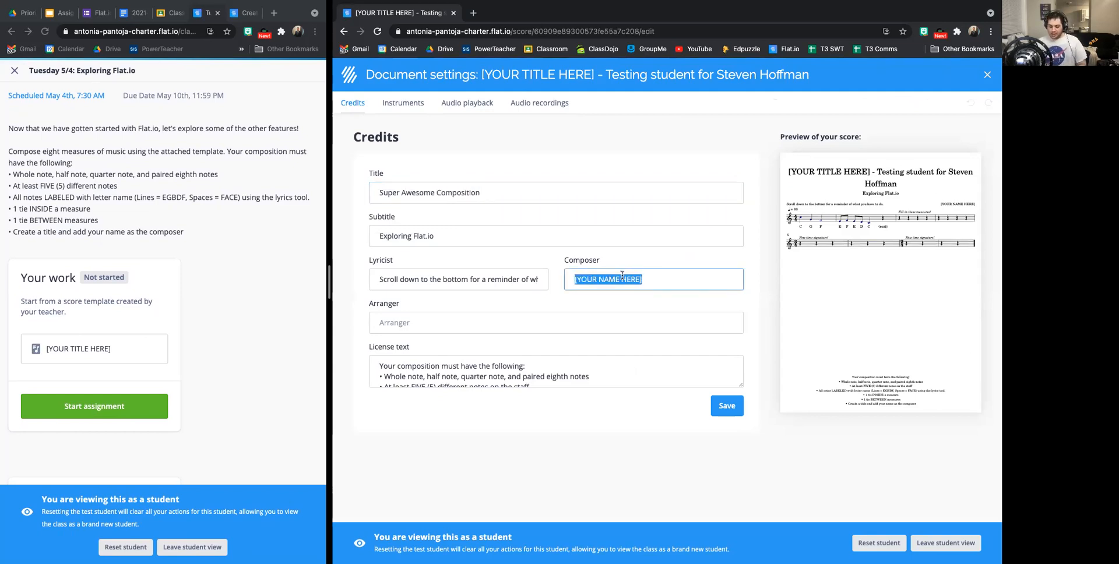
text(MR.)
key(BackSpace)
key(BackSpace)
key(BackSpace)
text(r. Hoffman)
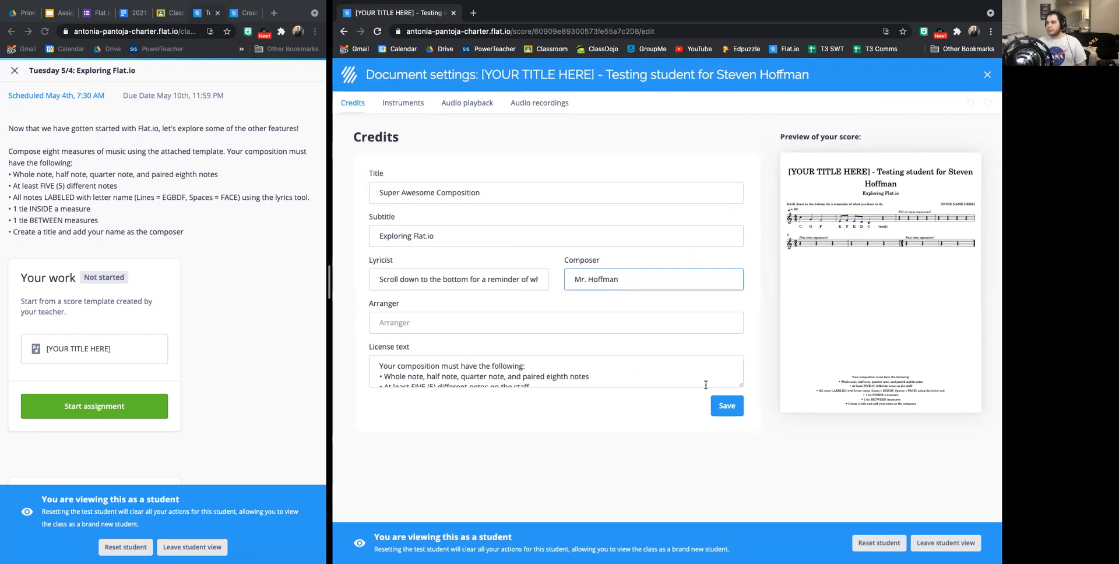
click(727, 406)
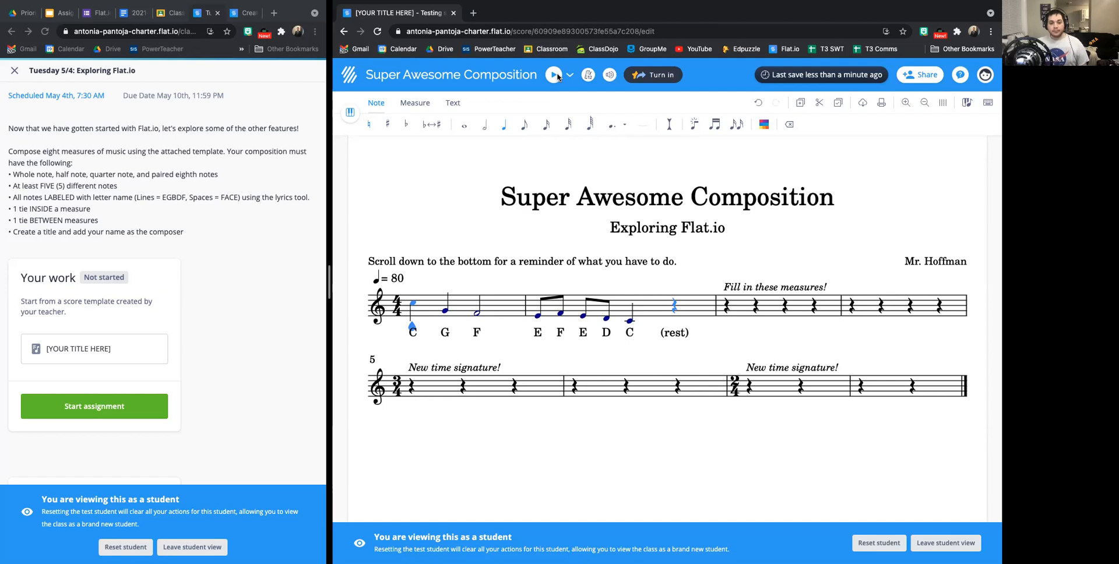
Play back the example notes in the first two measures and stop the playback.
click(554, 76)
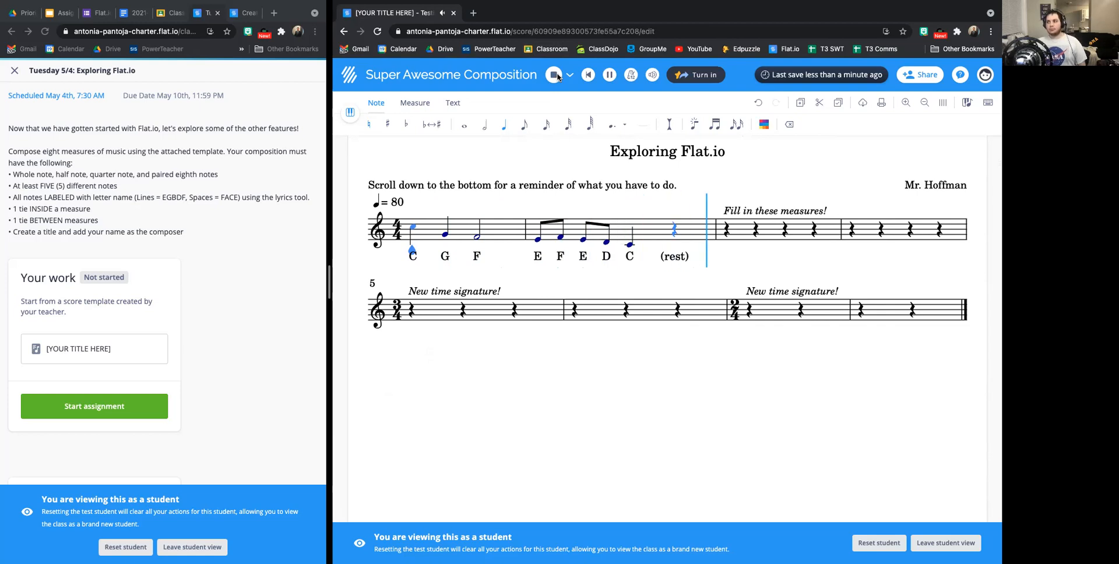
click(555, 75)
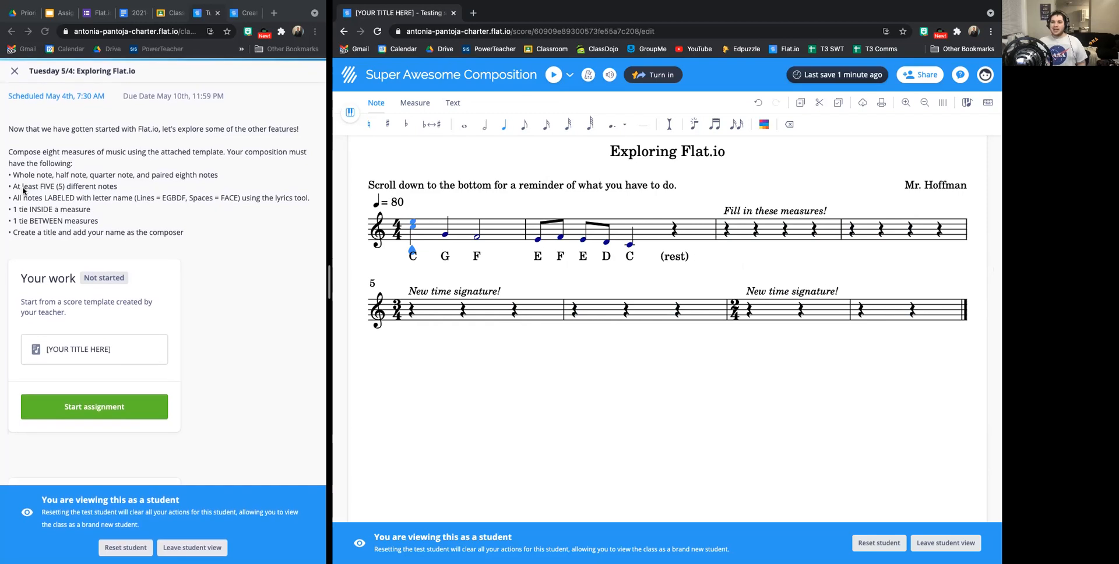
Examine the assignment requirements on note types, five different notes, and letter-name labels made with the lyrics tool, enlarging the page for reading.
drag(24, 150, 187, 233)
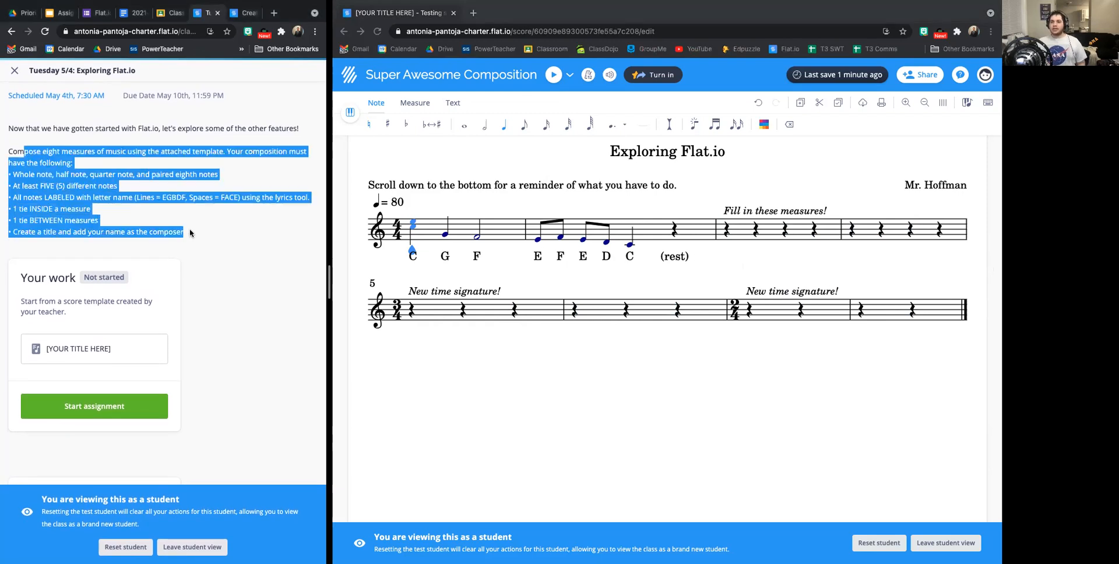
click(29, 174)
key(ctrl+plus)
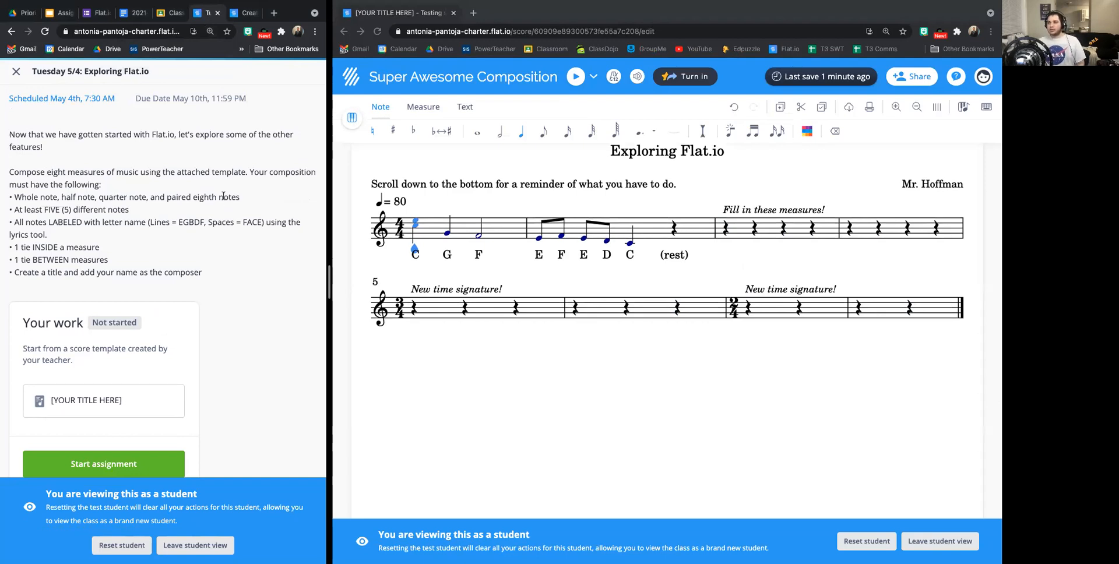
click(456, 245)
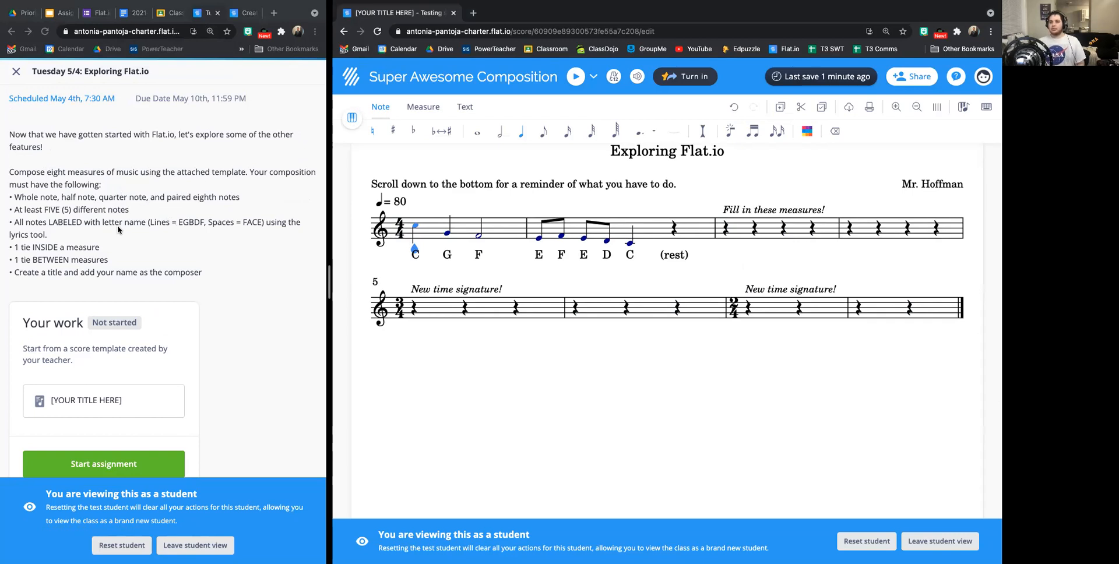
triple_click(46, 209)
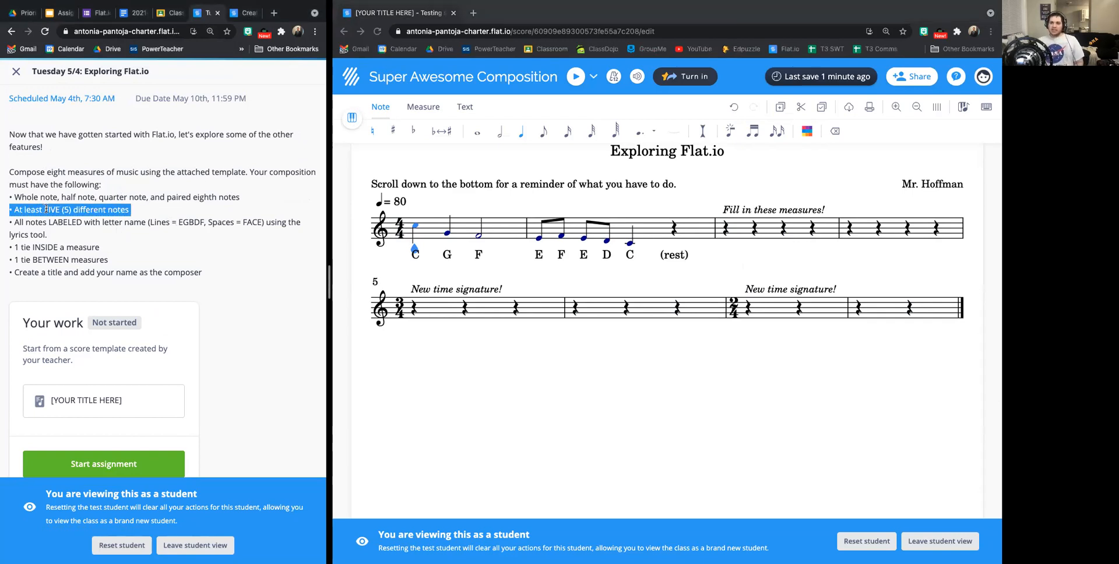
click(47, 208)
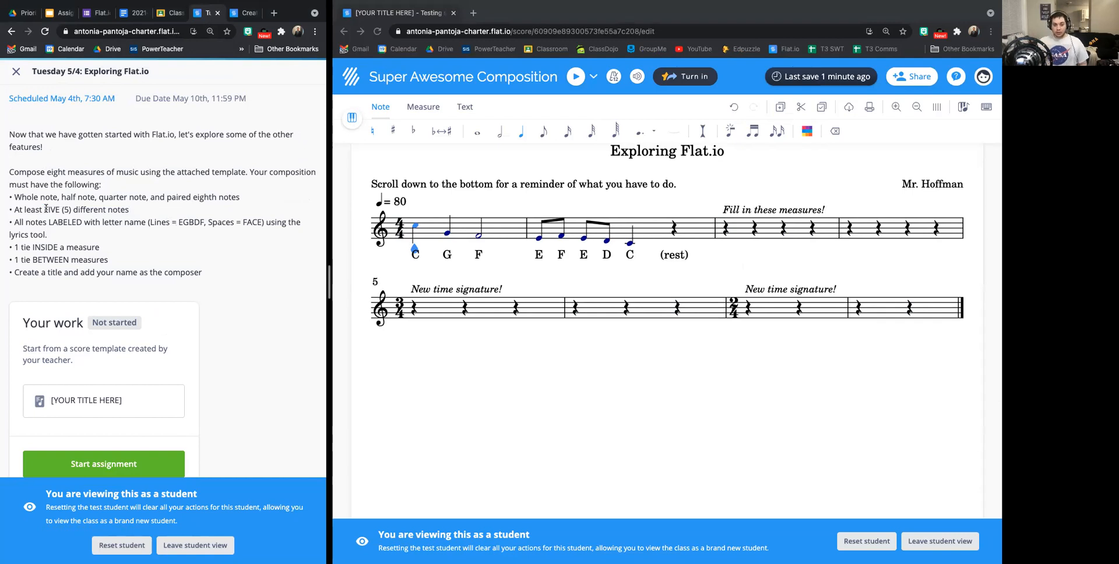
triple_click(24, 224)
drag(63, 224, 15, 219)
click(16, 220)
triple_click(80, 240)
click(77, 236)
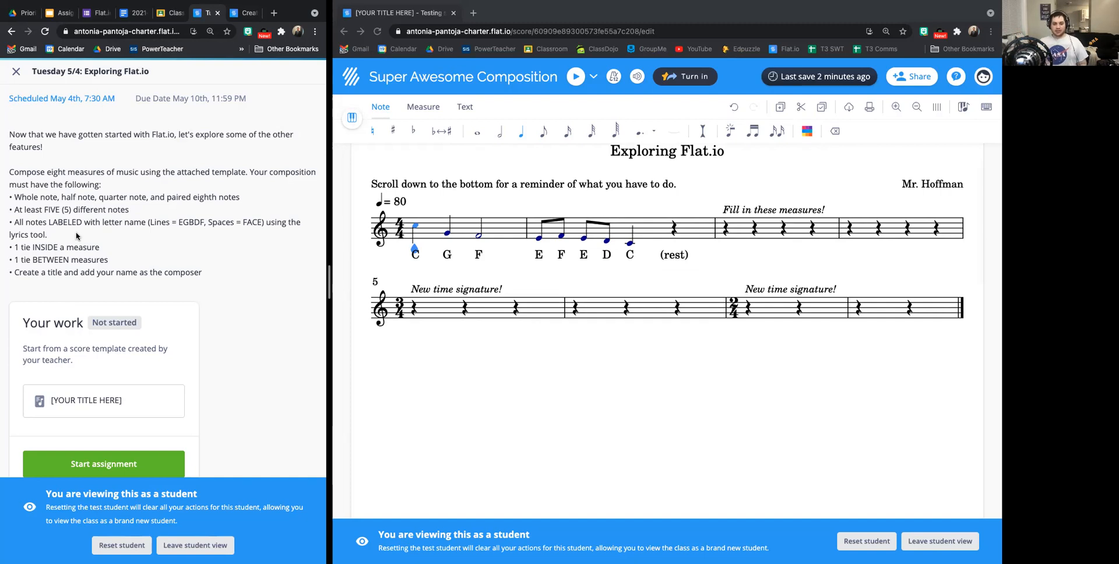
Enter a half note on A at the start of measure 3 and set the next beat to quarter-note duration.
click(726, 232)
click(727, 232)
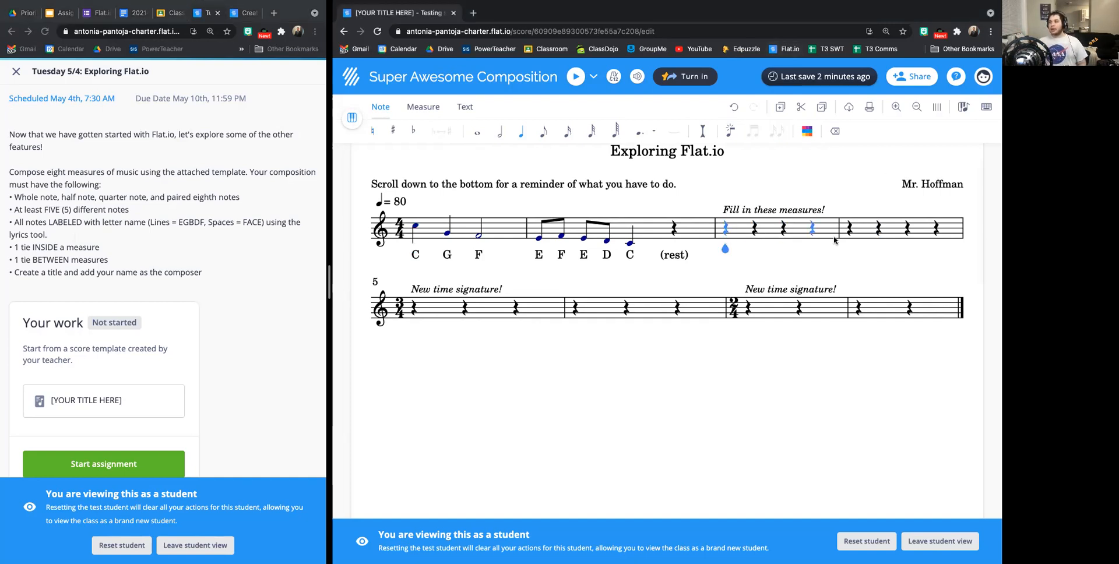
click(120, 195)
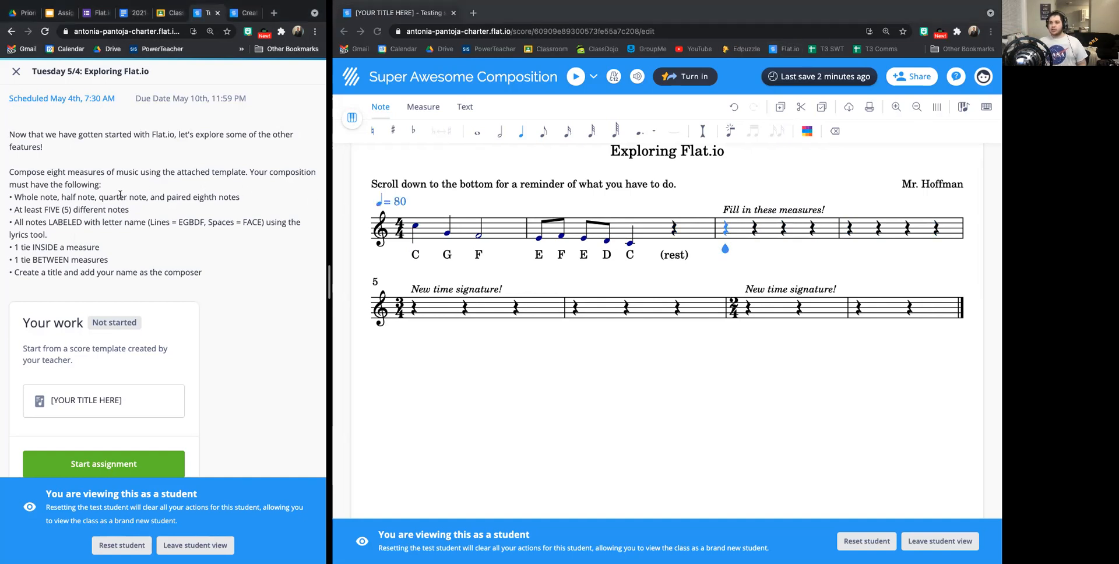
drag(45, 197, 135, 194)
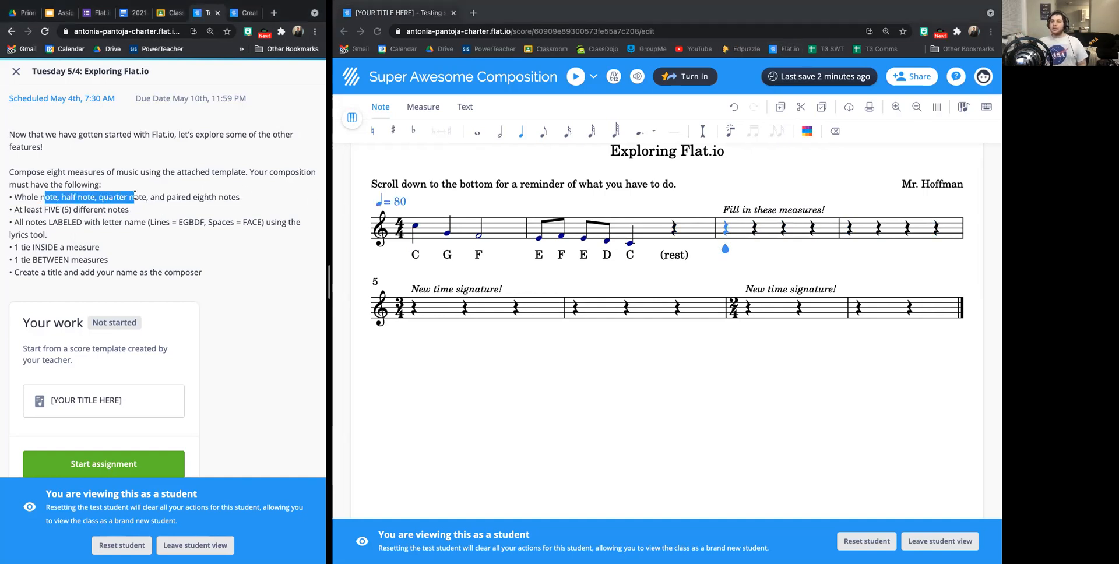
click(135, 194)
click(111, 196)
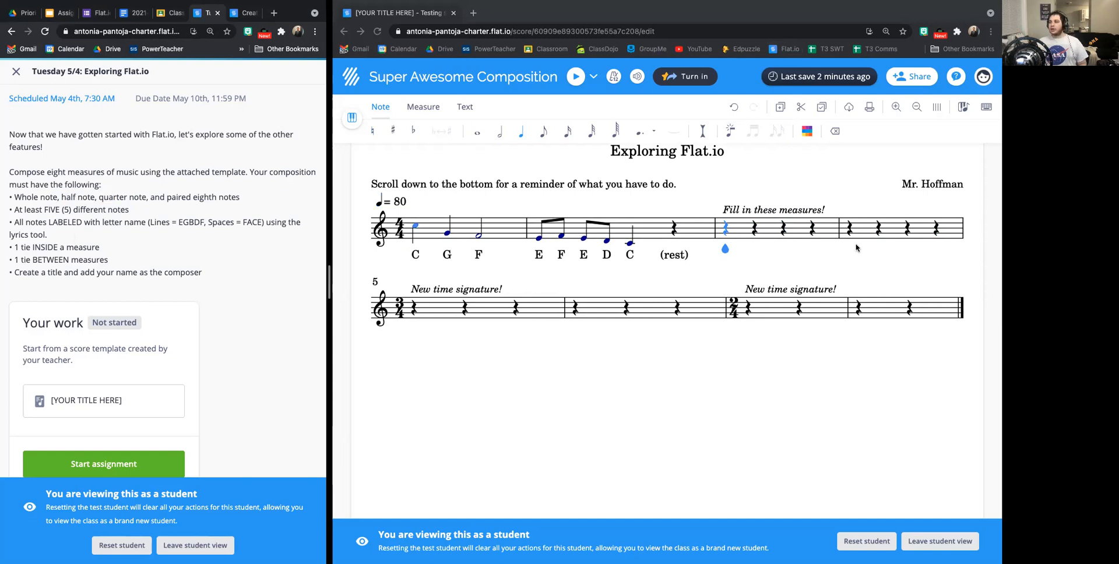
click(494, 129)
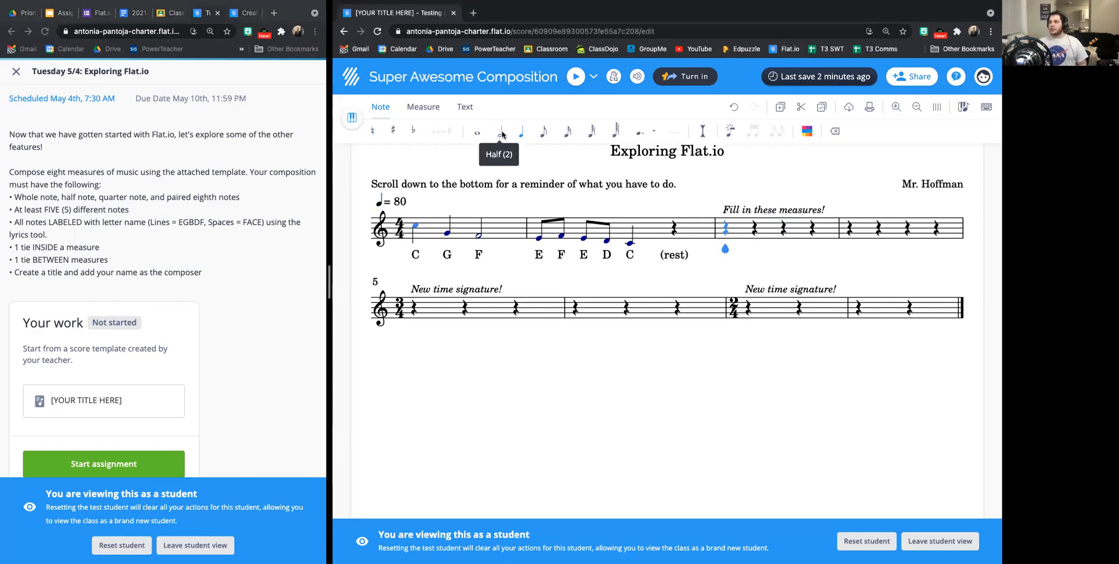
click(494, 129)
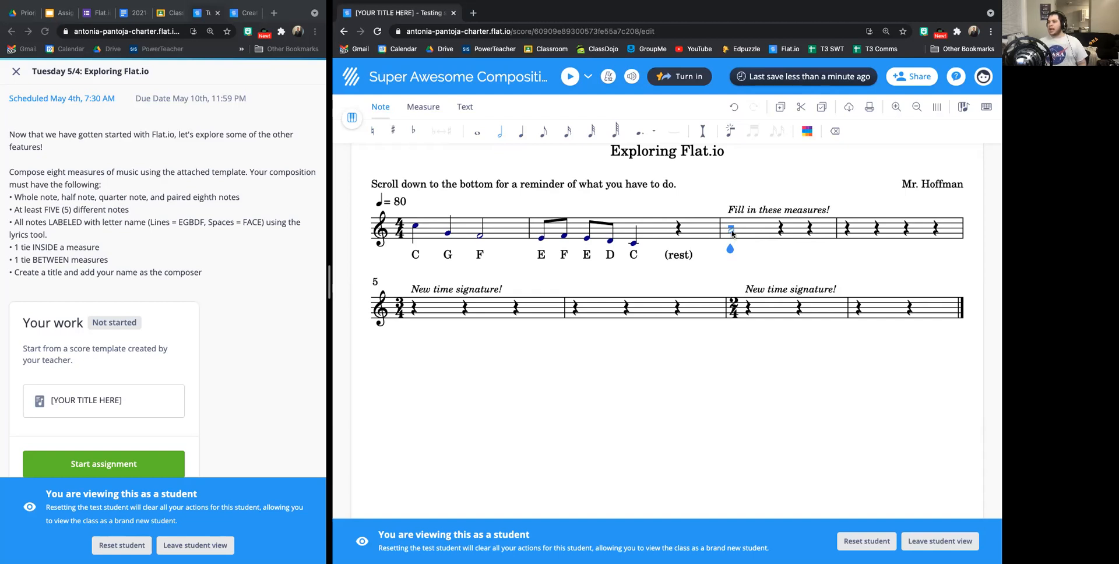
click(733, 234)
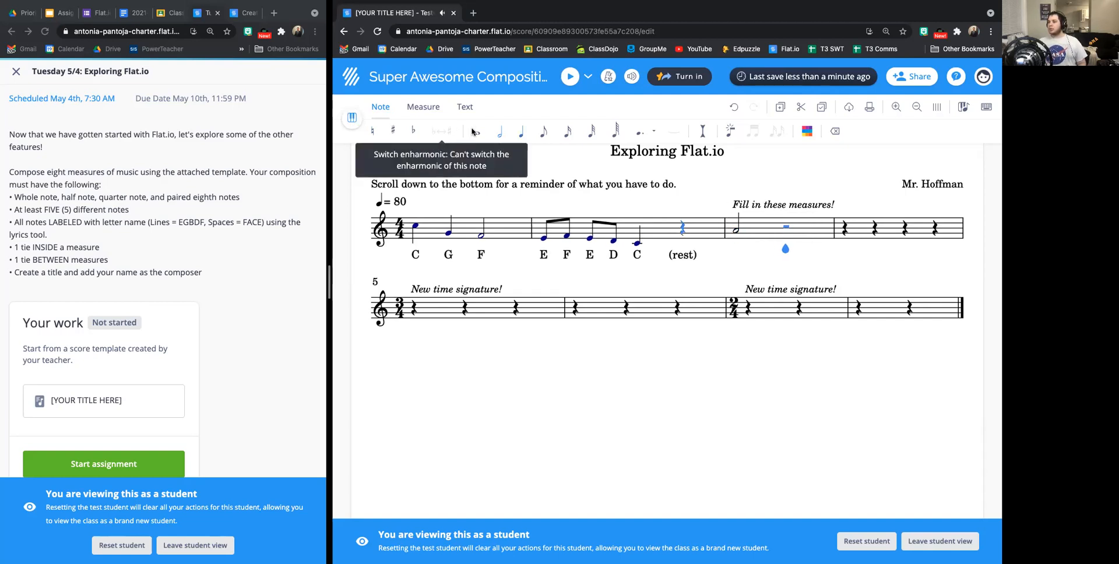
click(520, 133)
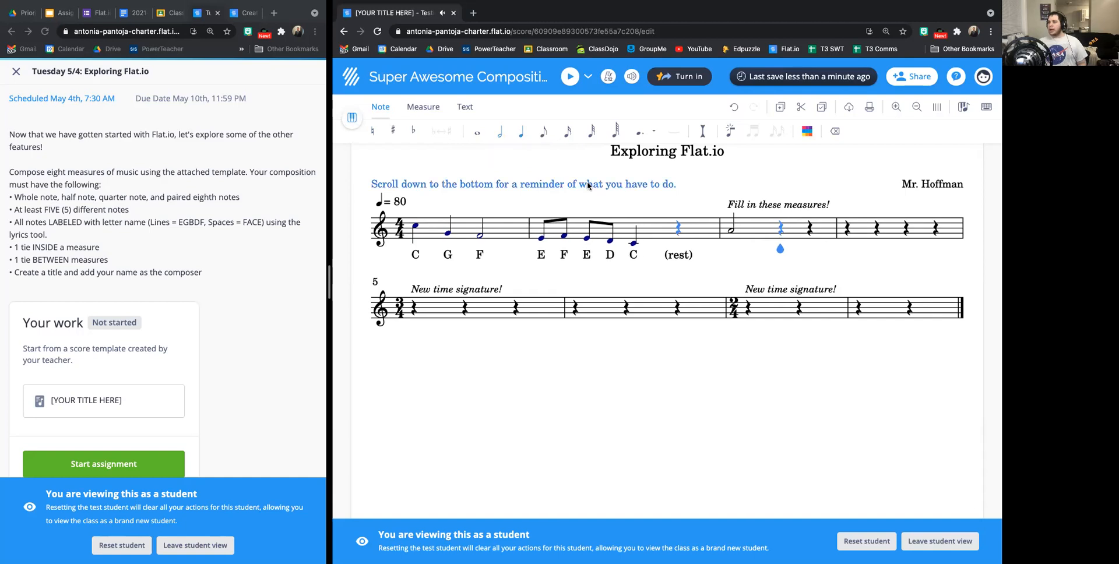
Complete measure 3 with quarter notes on B and D, and fill measure 4 with a whole note on C.
click(781, 230)
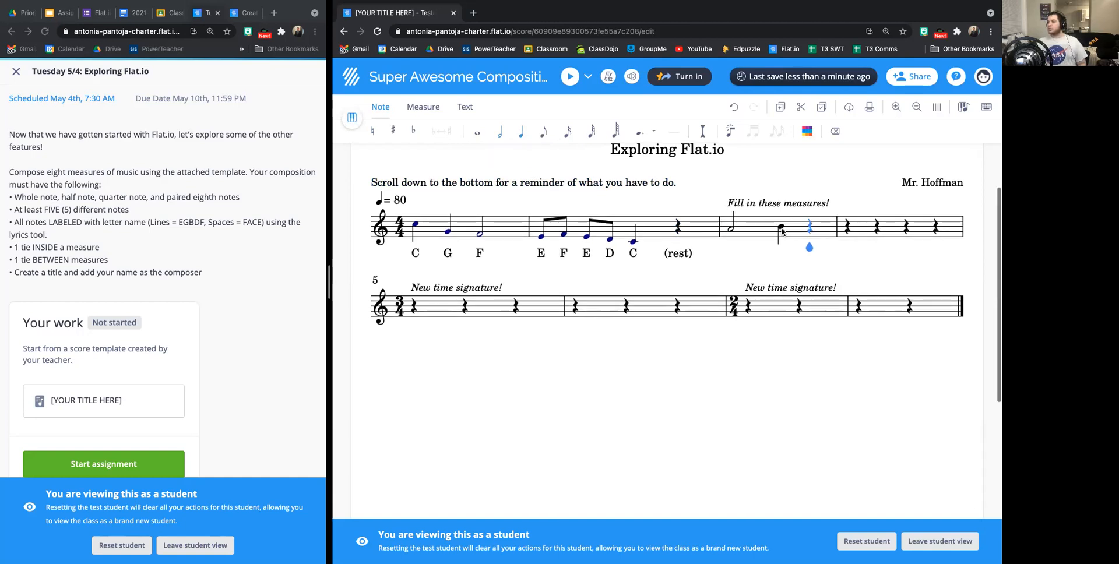
click(810, 224)
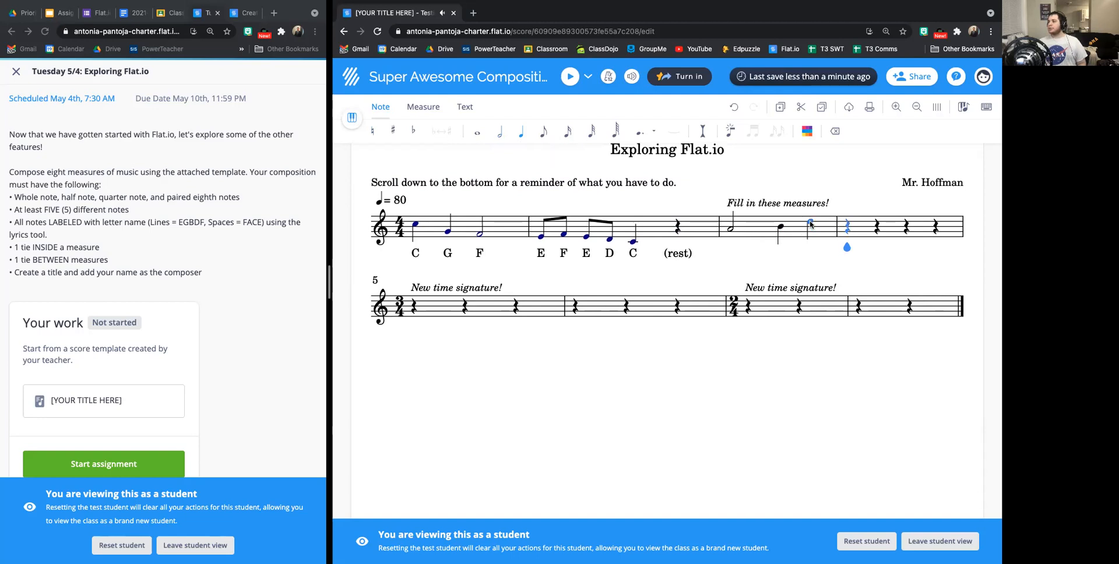
click(484, 134)
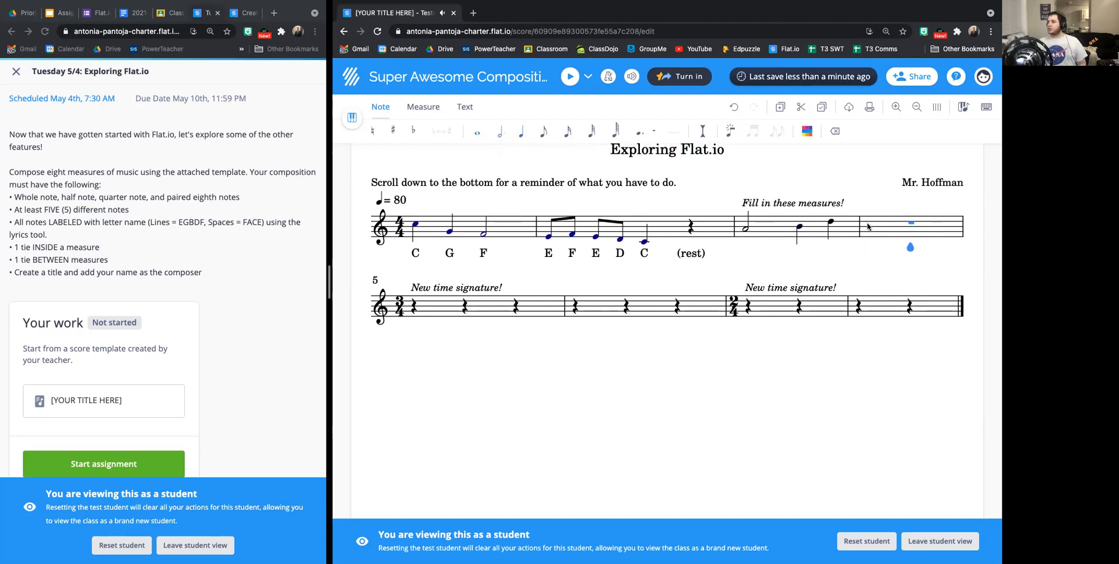
click(913, 226)
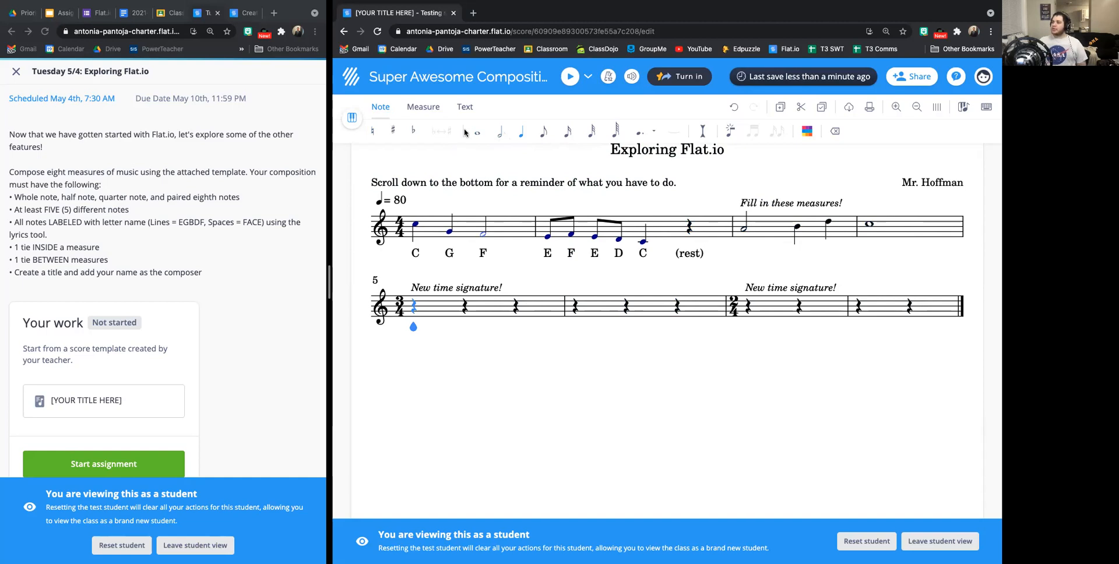
Label the notes in measures 3 and 4 with the letter names A, B, D and C using the lyrics tool.
click(461, 107)
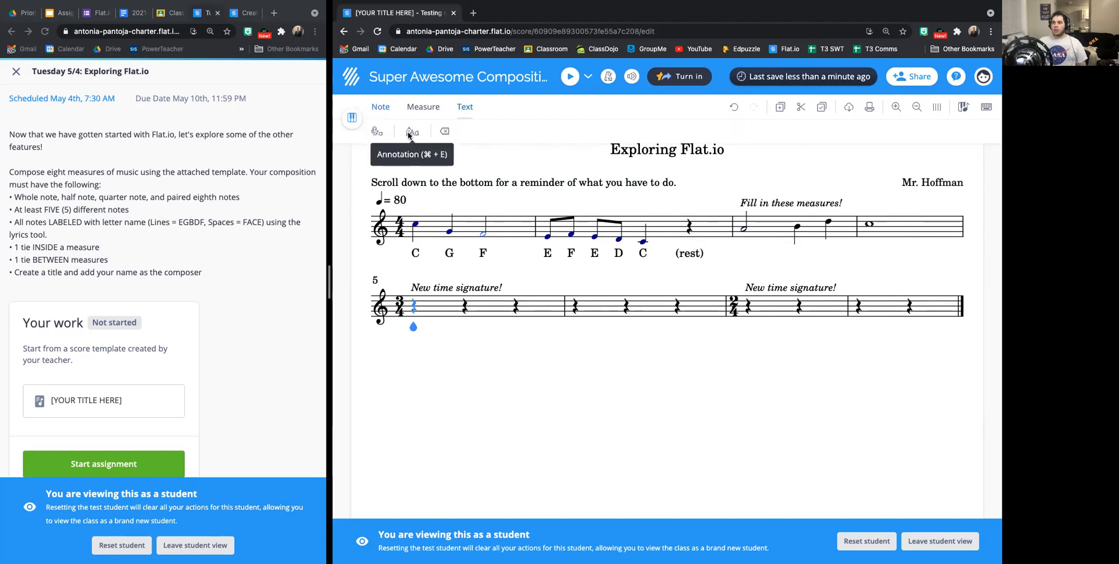
click(409, 134)
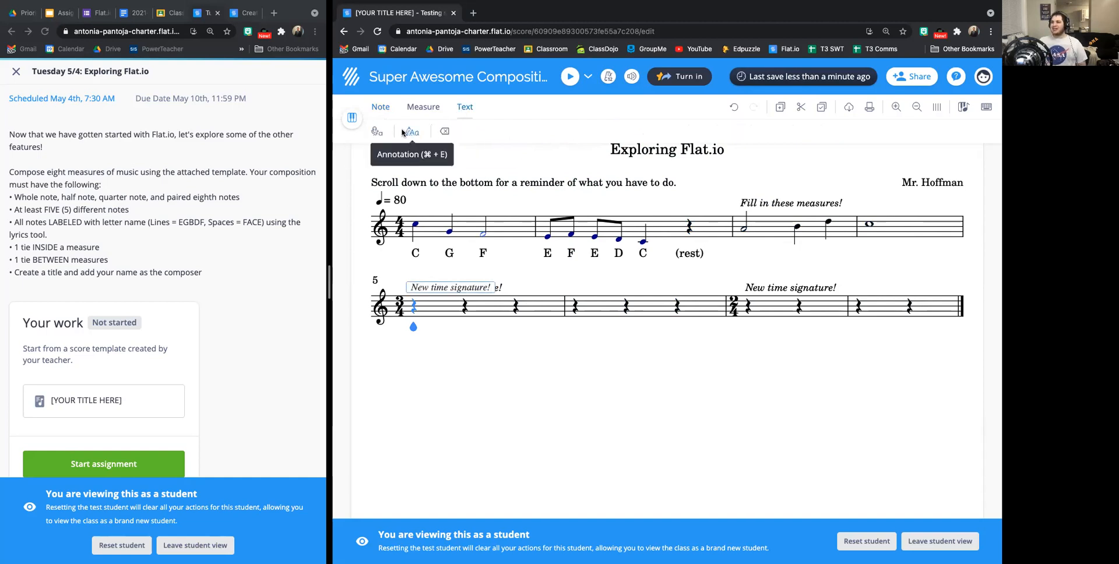
click(378, 132)
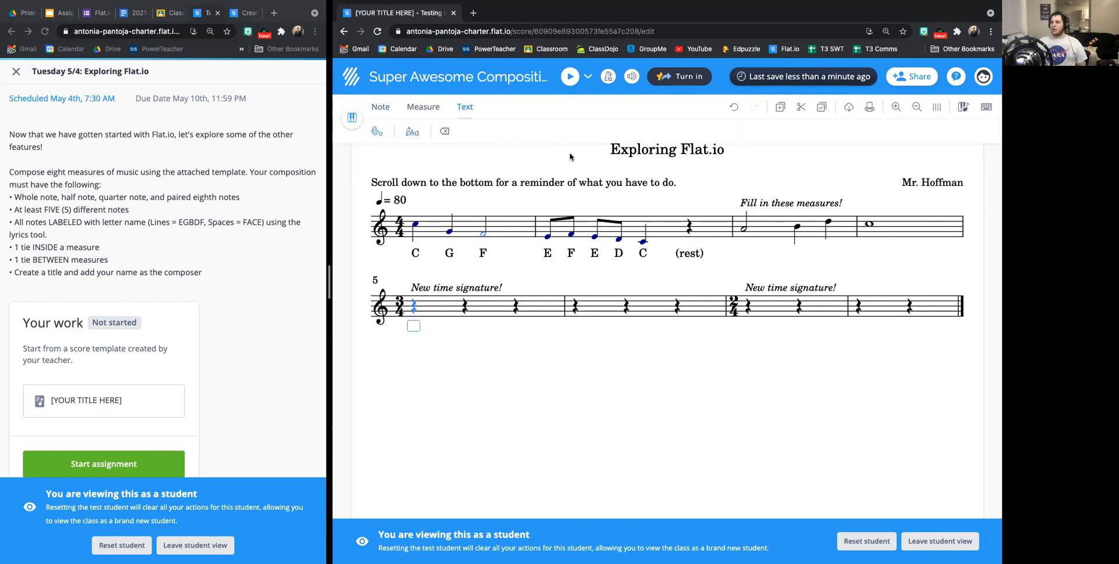
key(Left)
key(Left)
key(Left)
key(Left)
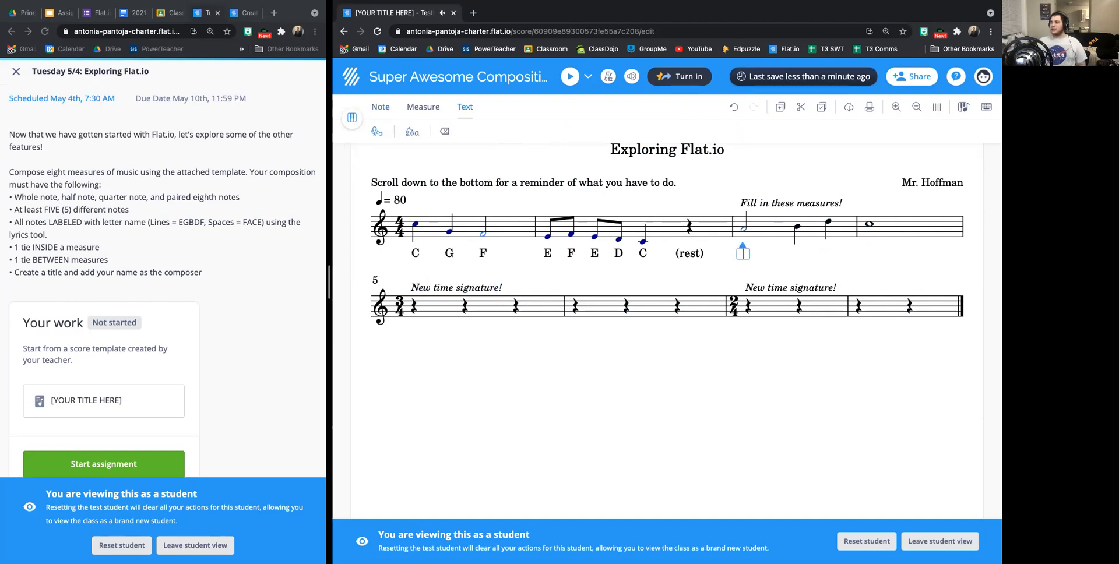
text(A)
key(space)
text(B)
key(space)
text(D)
key(space)
text(C)
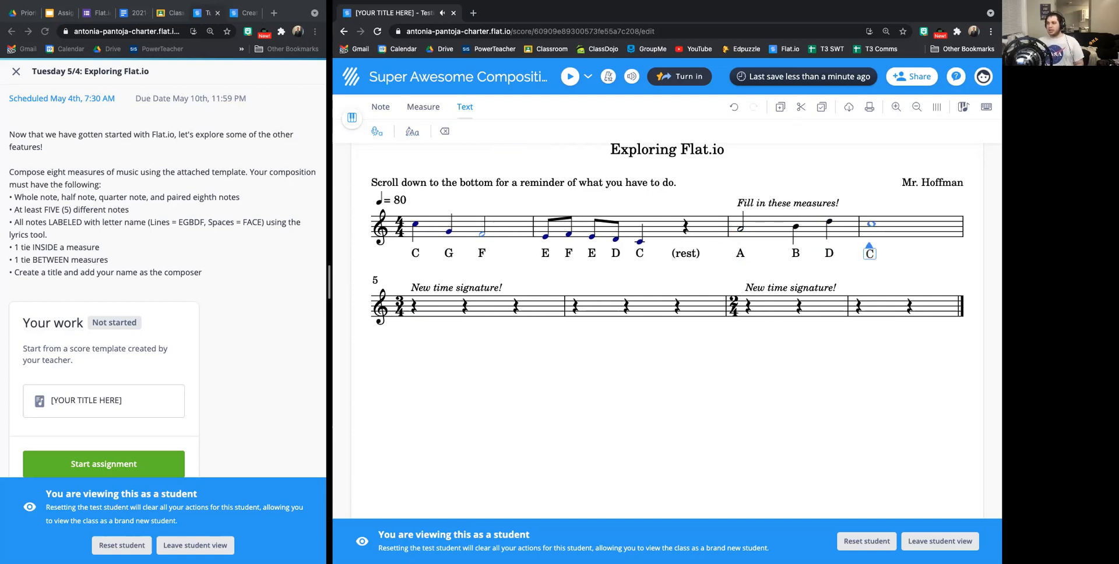
key(space)
Enter paired eighth notes on high F and C on the first beat of measure 5.
click(385, 108)
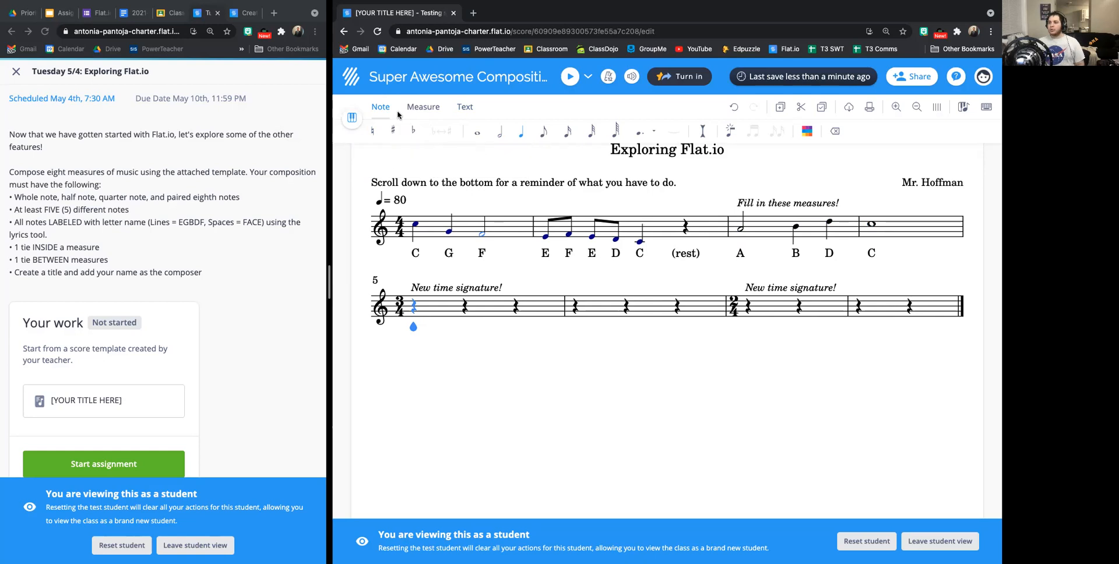
click(541, 133)
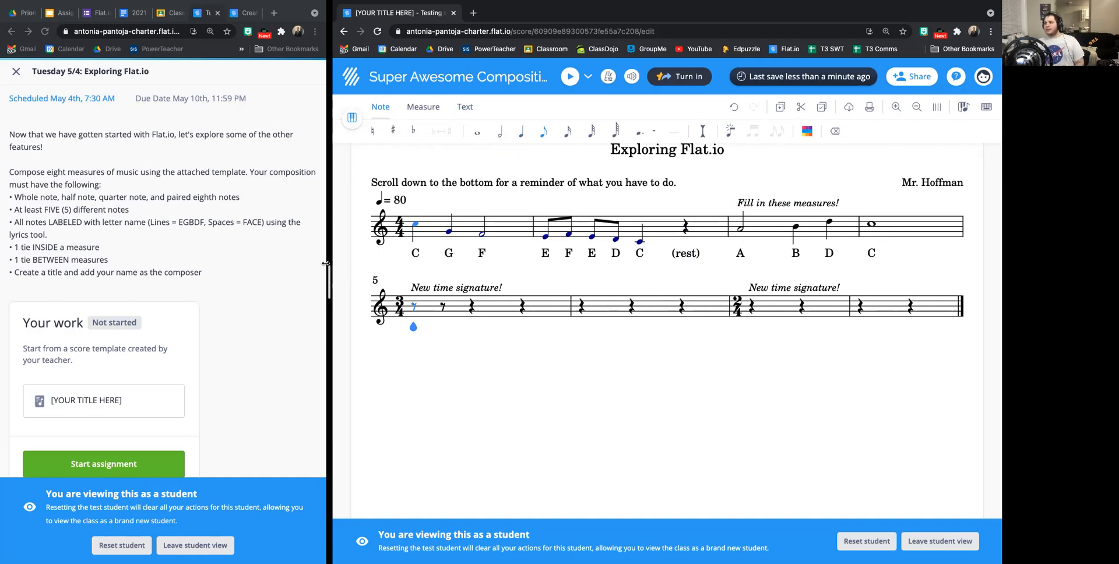
key(a)
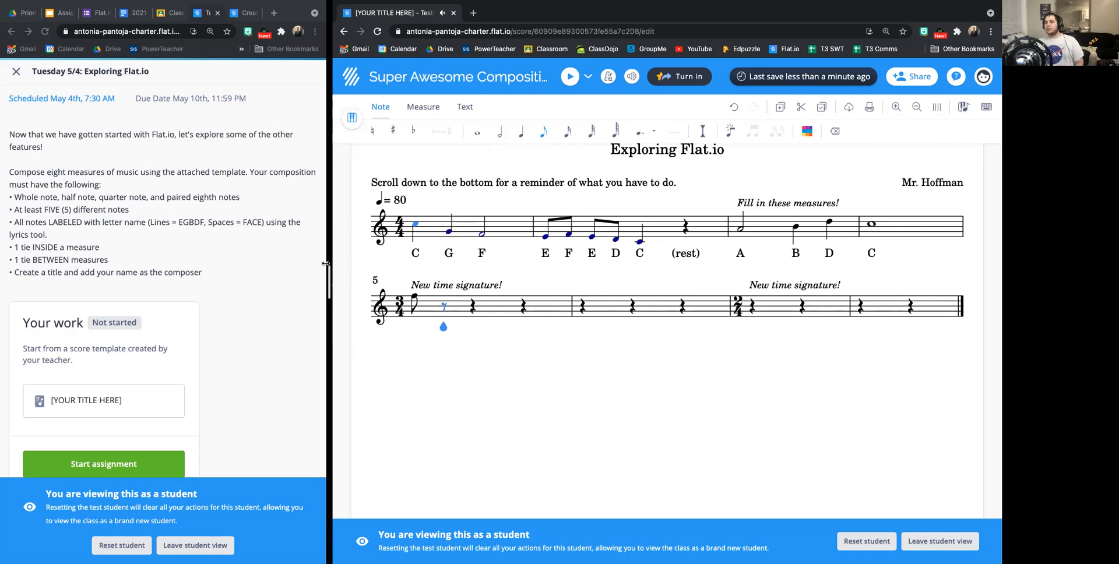
key(c)
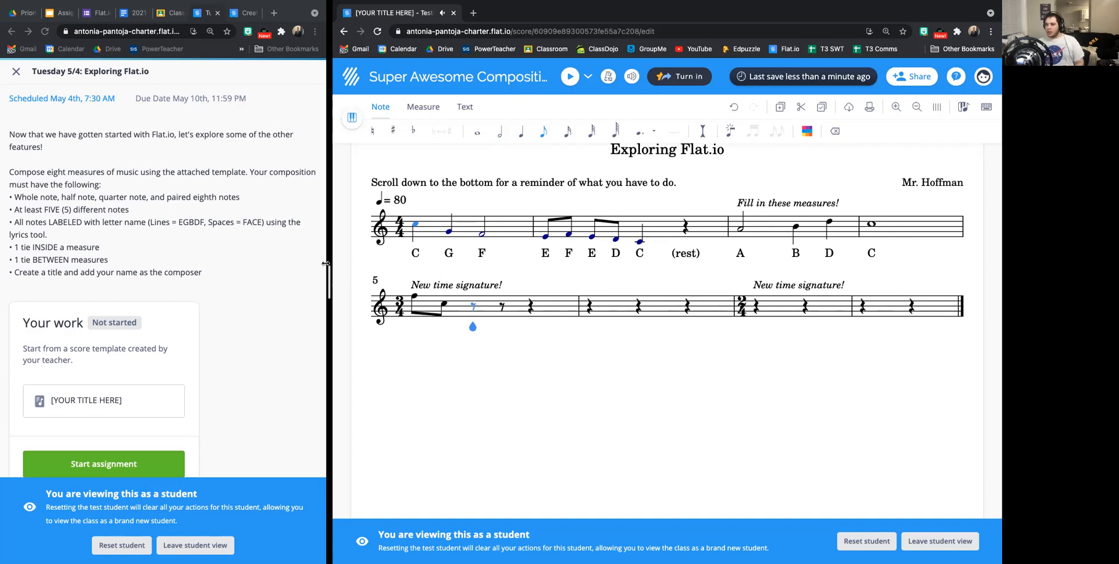
Fill the last two beats of measure 5 with quarter notes on D and B.
key(6)
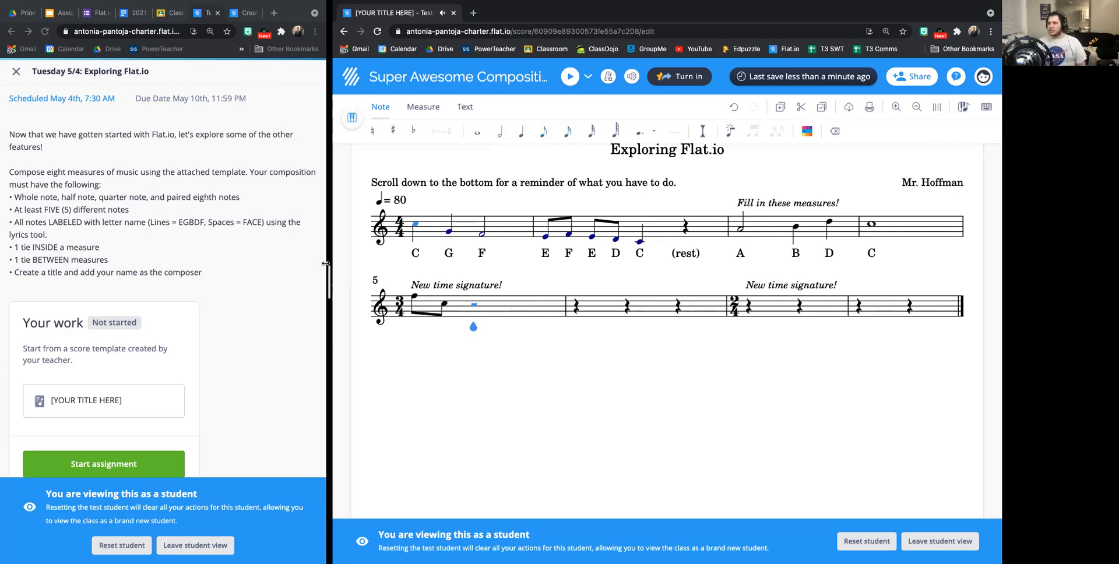
key(5)
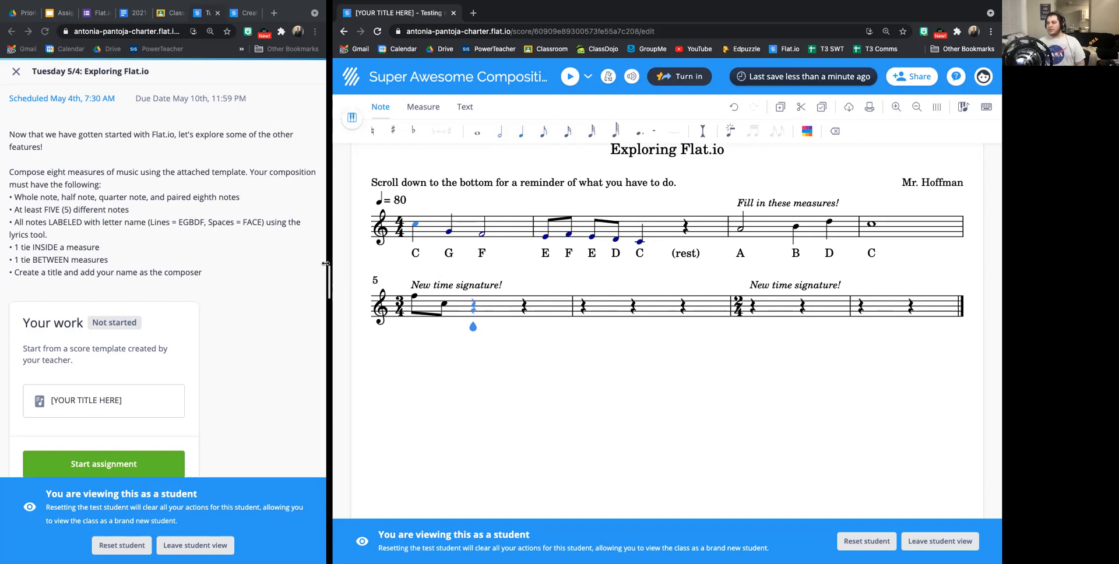
key(e)
key(super+z)
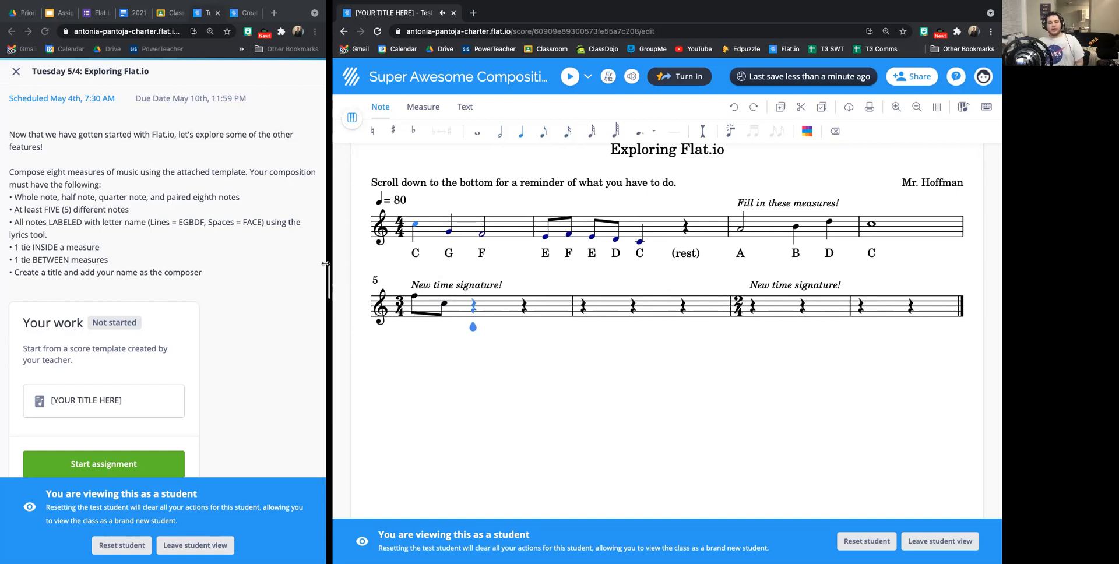
key(d)
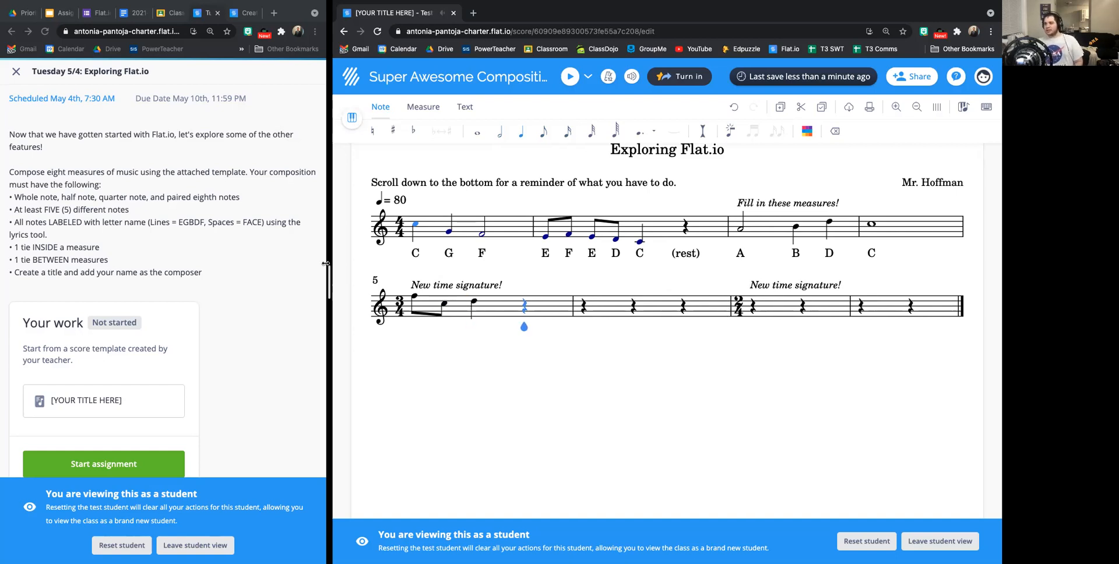
key(b)
key(Left)
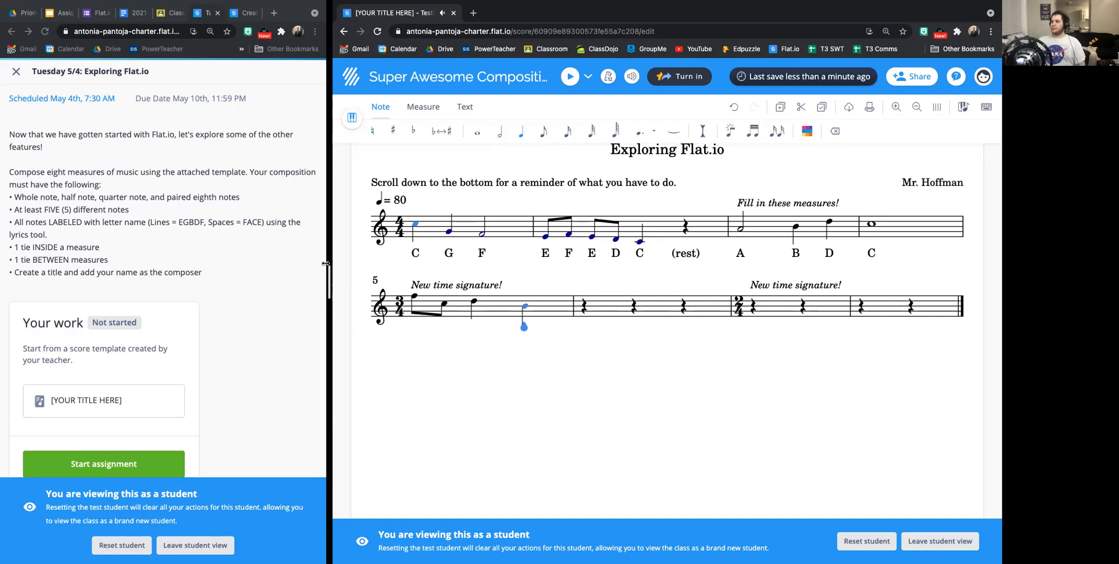
Fill measure 6 with a quarter note on B and a half note on C.
key(Right)
key(b)
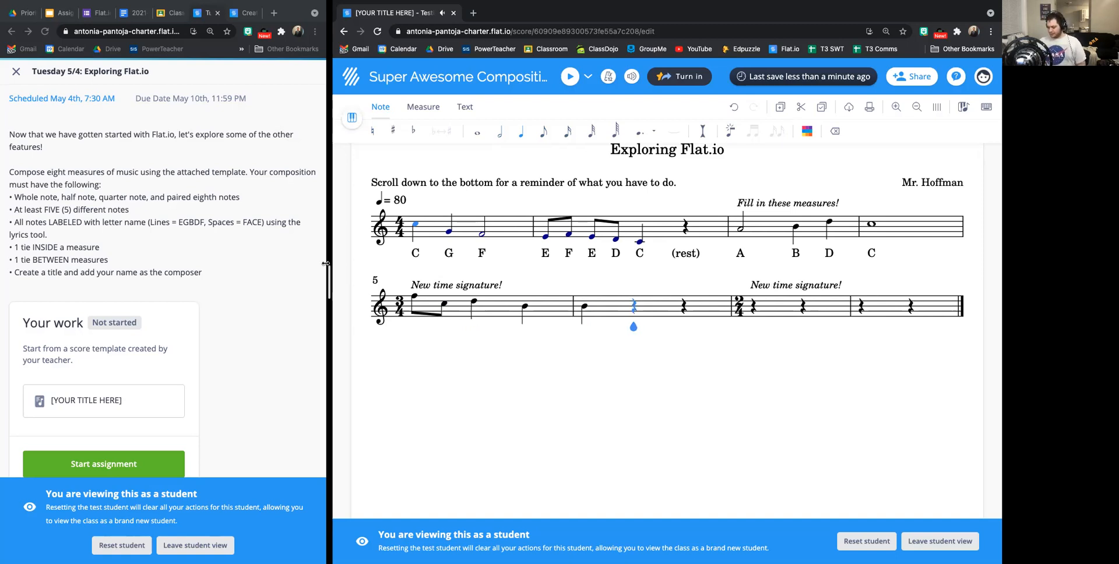
key(6)
key(c)
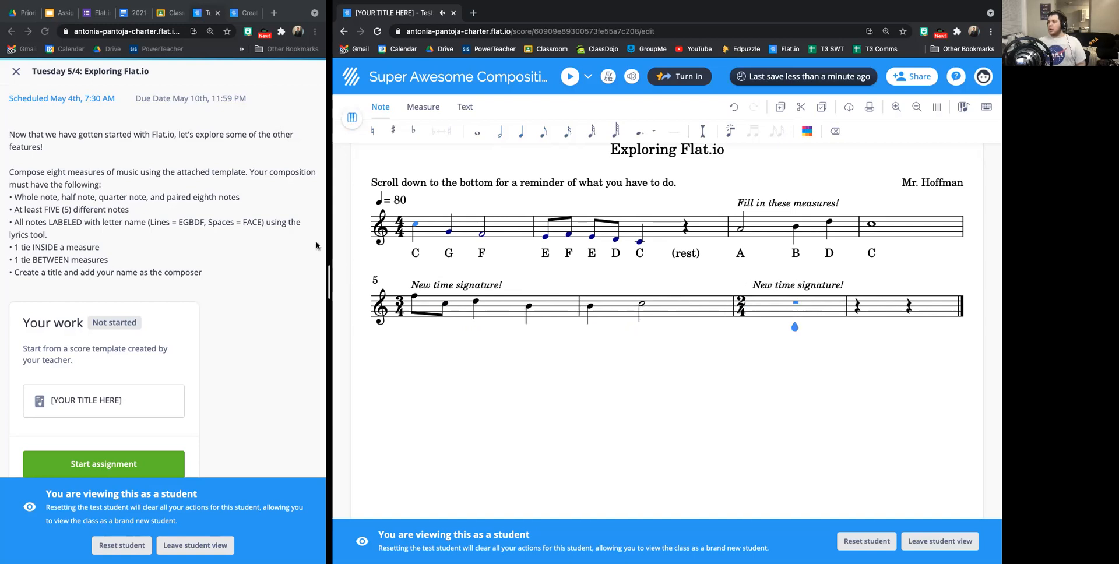
Tie the last B of measure 5 to the first B of measure 6.
click(528, 306)
click(593, 312)
click(531, 309)
key(super+z)
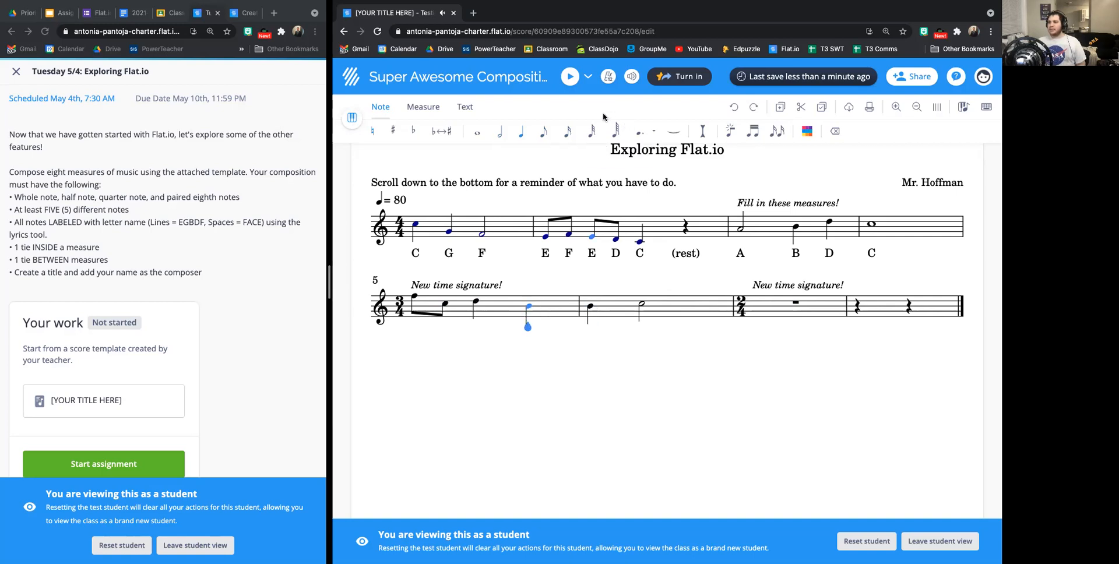
click(675, 133)
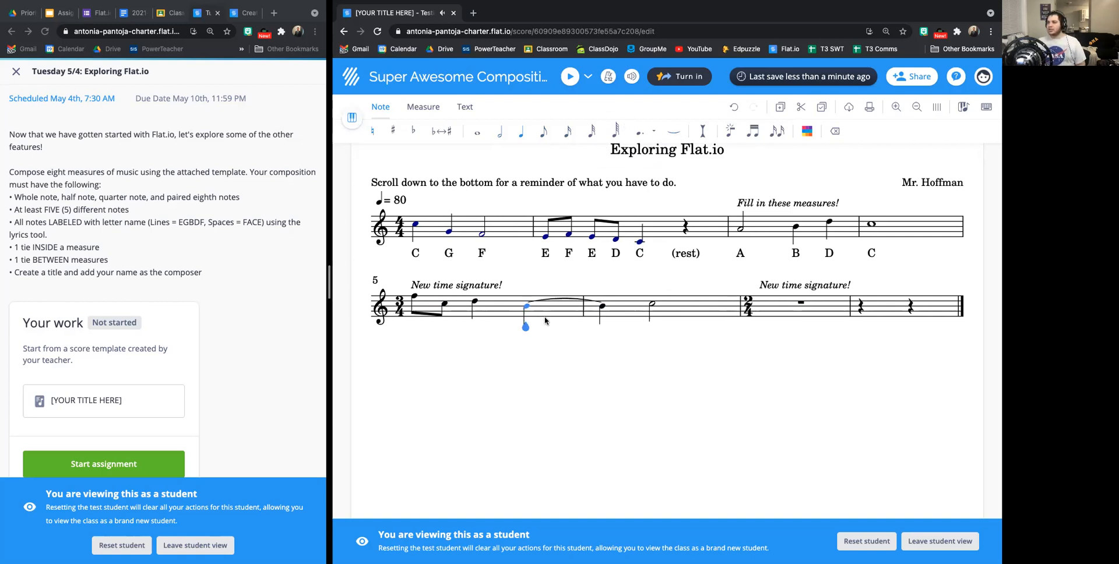
click(601, 307)
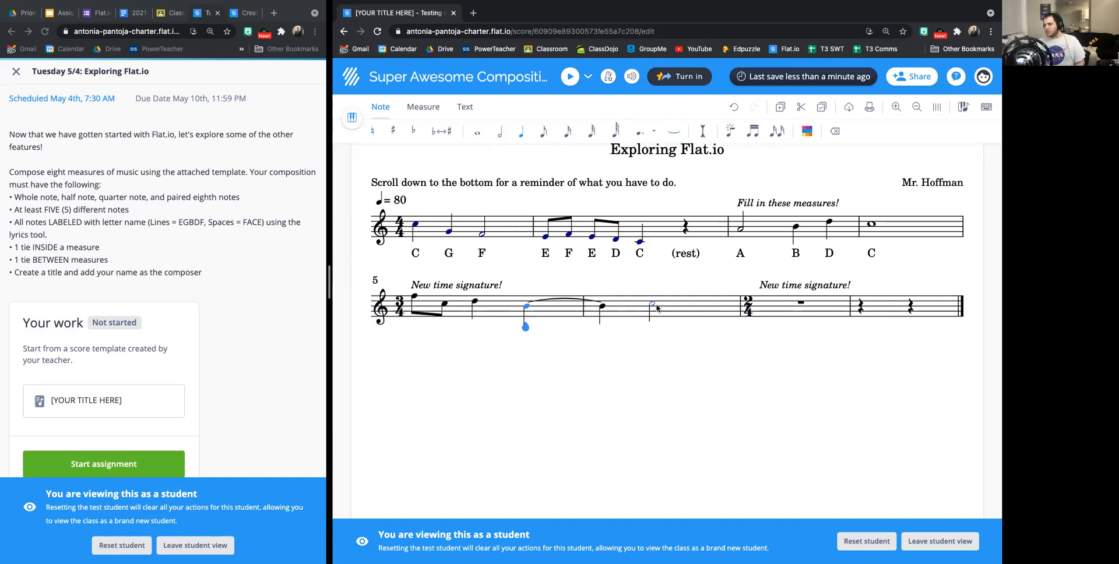
Set measure 7 to eighth-note durations and enter G, A and another A from its start.
click(781, 307)
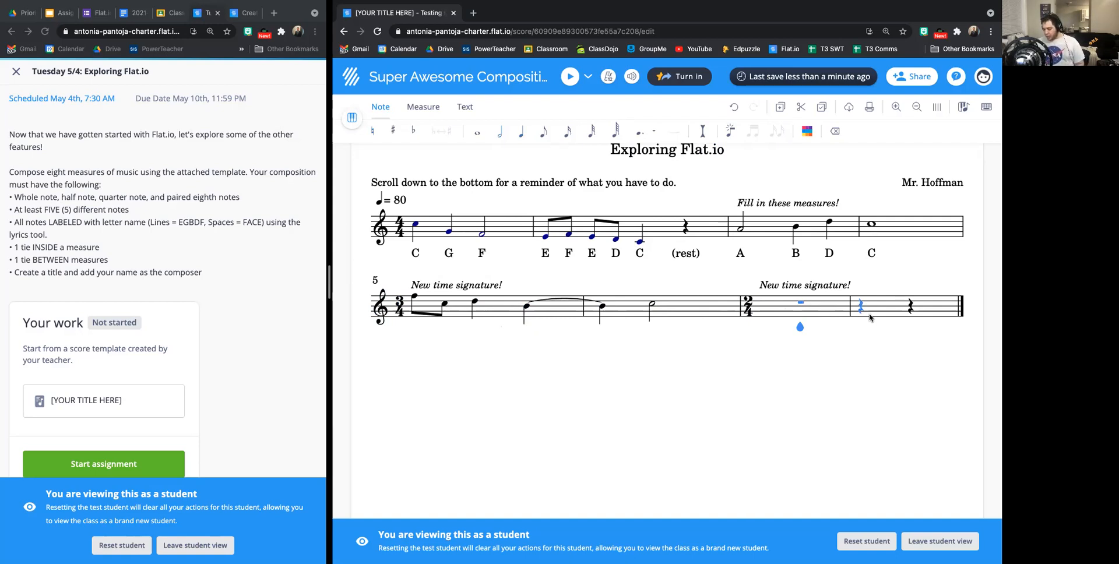
click(869, 317)
key(5)
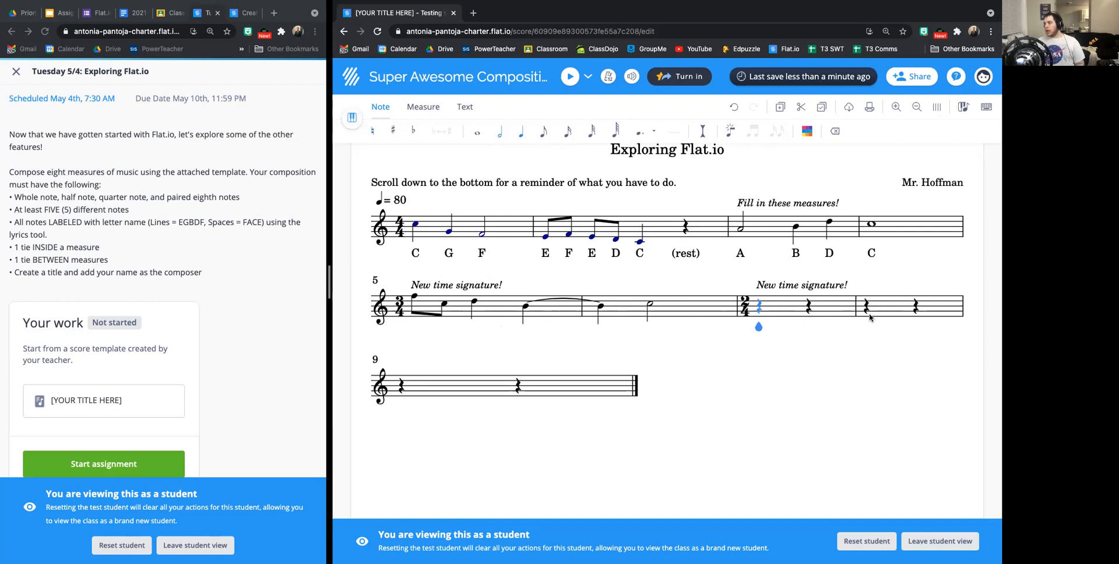
key(4)
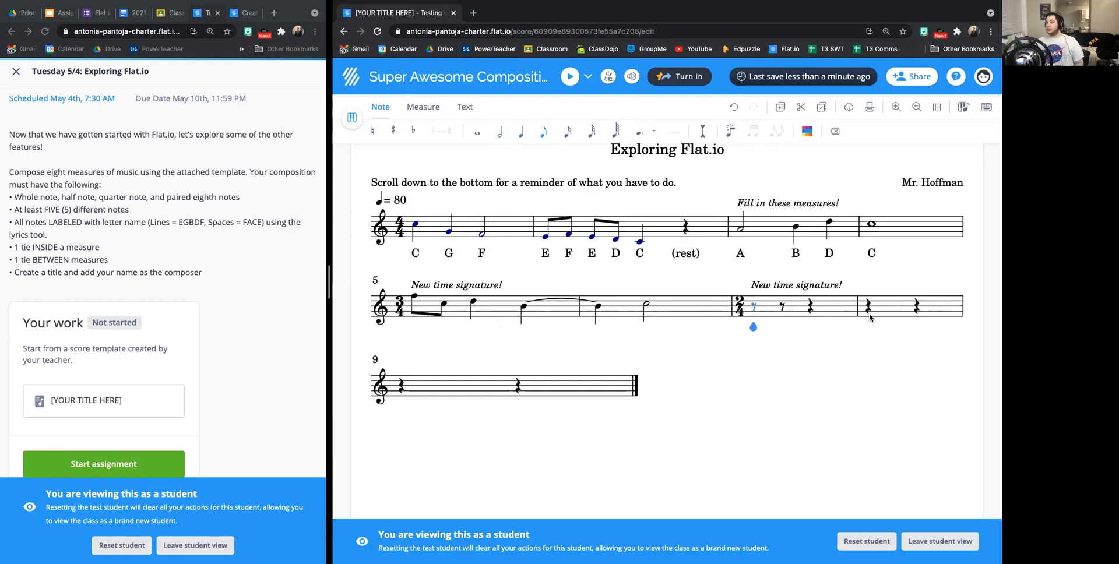
key(g)
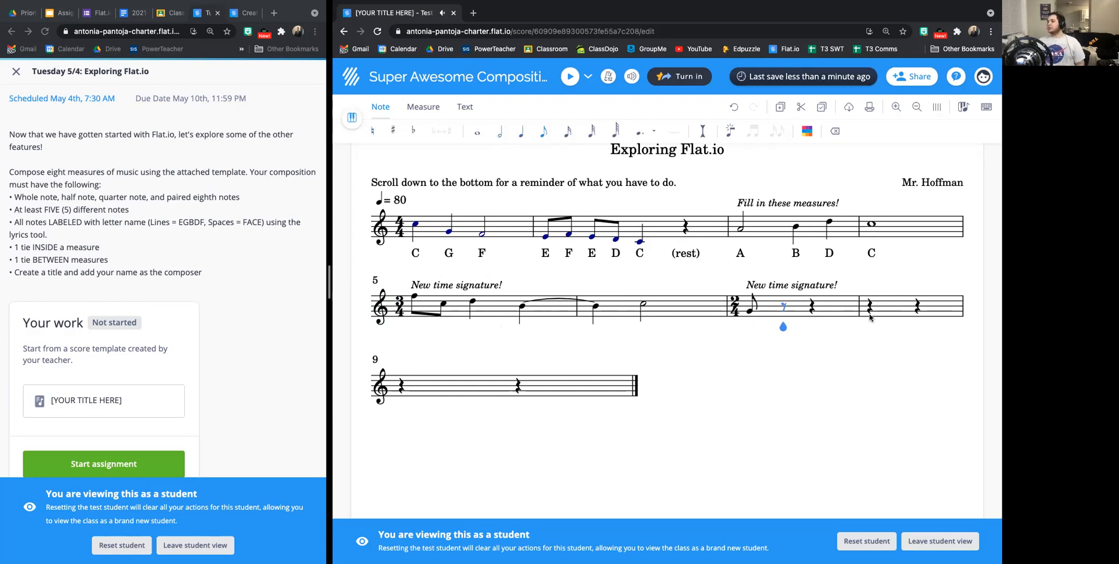
key(a)
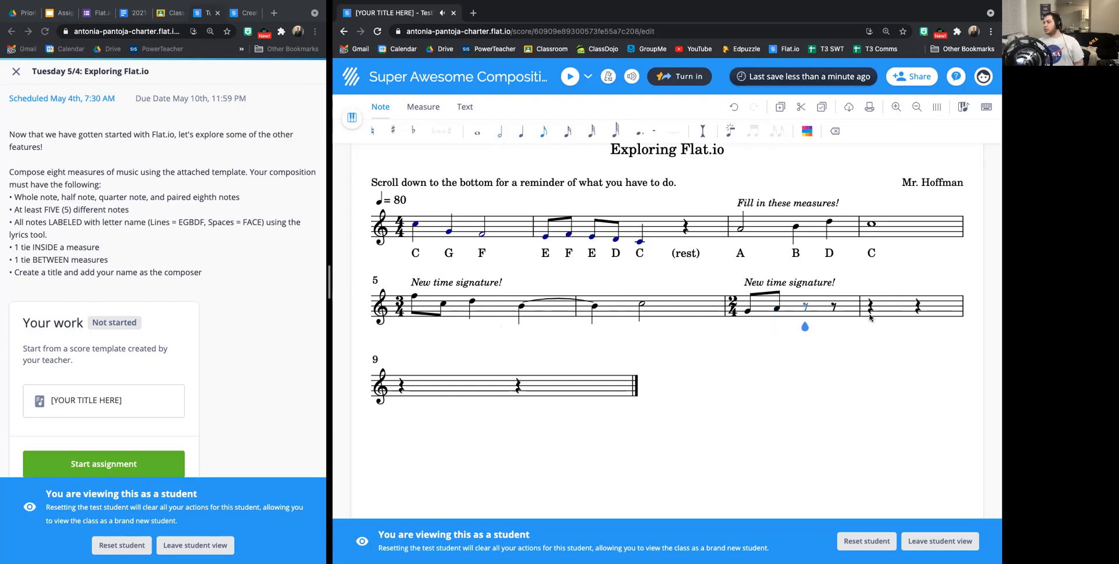
key(a)
Tie the two A notes inside measure 7 and add a final eighth note on F.
key(Left)
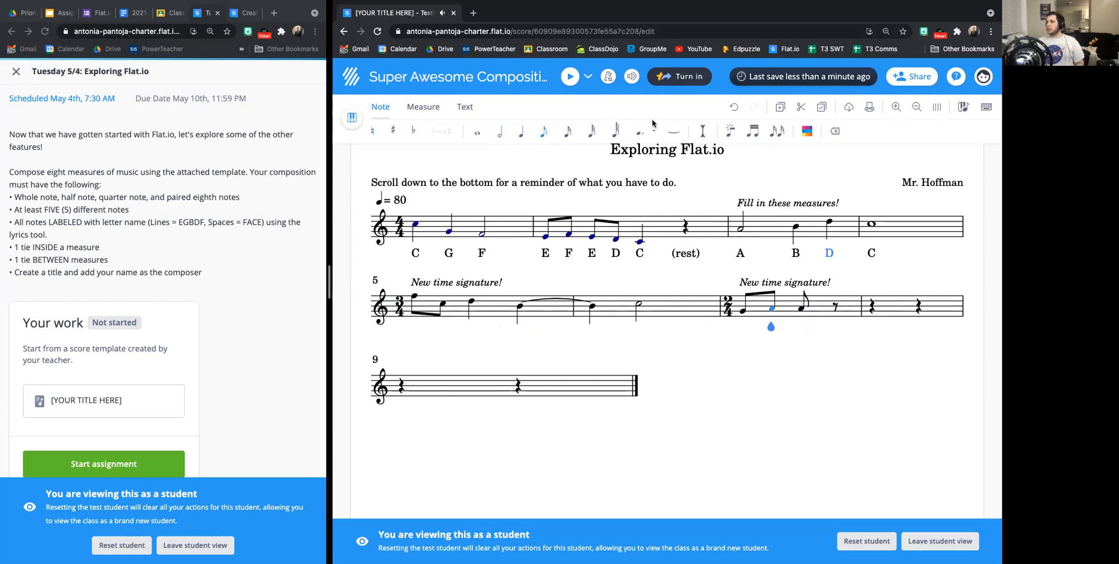
click(673, 131)
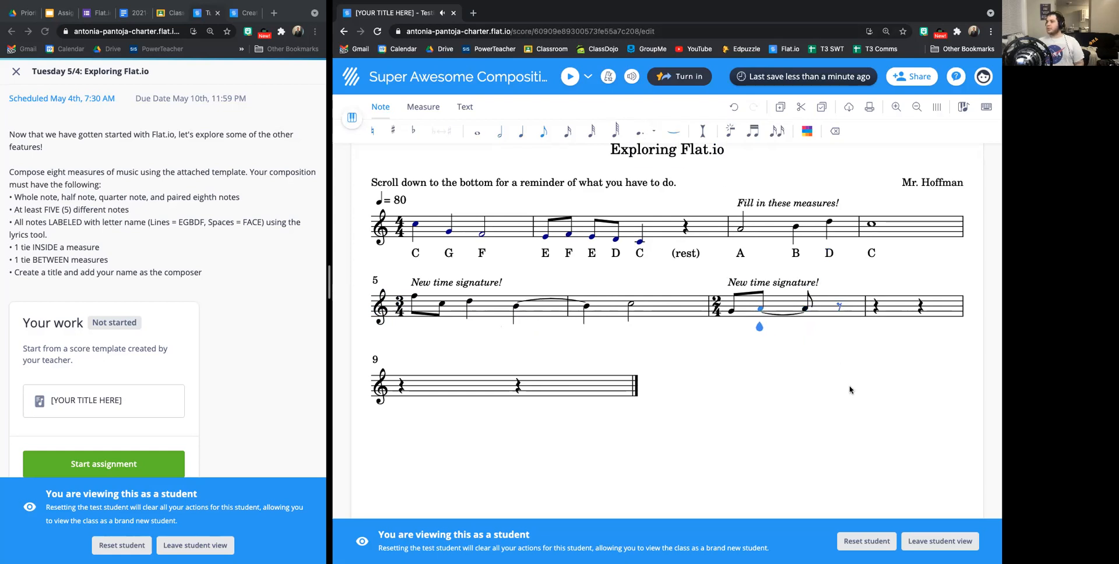
click(838, 316)
click(838, 316)
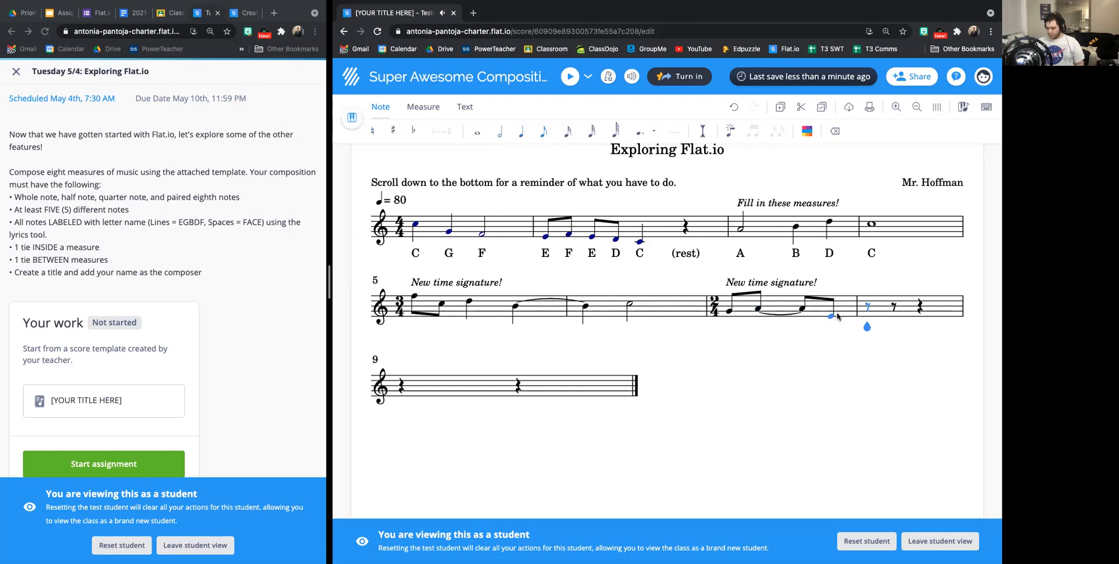
Fill measure 8 with quarter notes on E and low C, and select the last note of measure 7.
key(BackSpace)
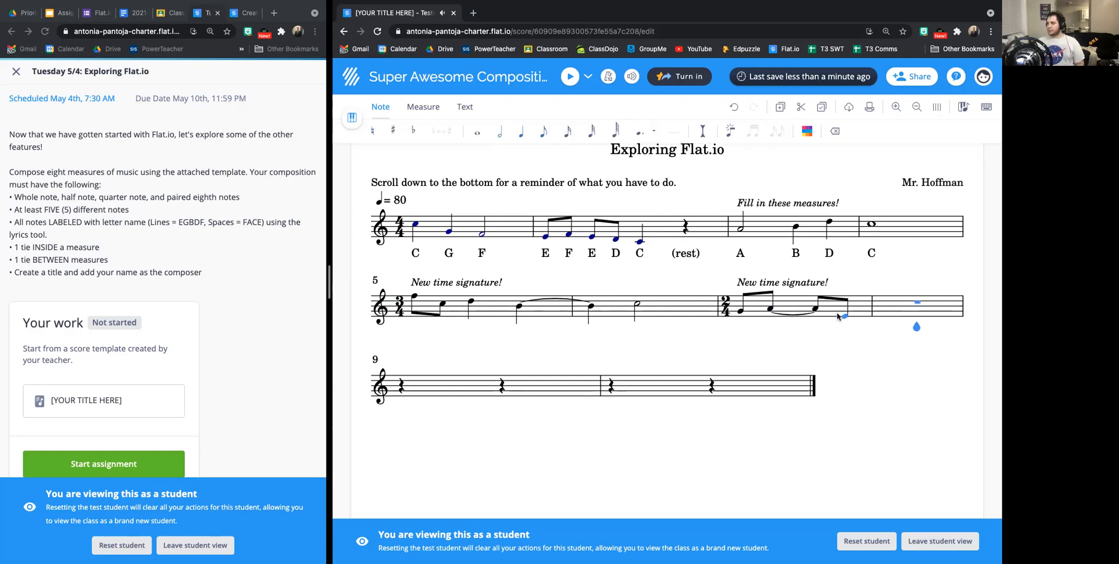
scroll(838, 316, down, 3)
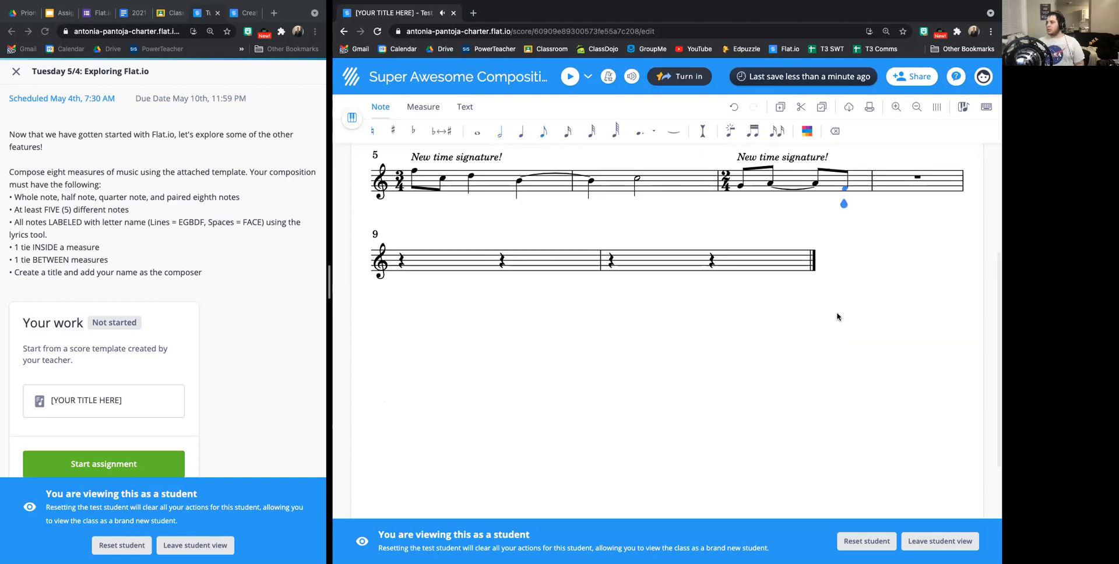
key(5)
key(3)
key(e)
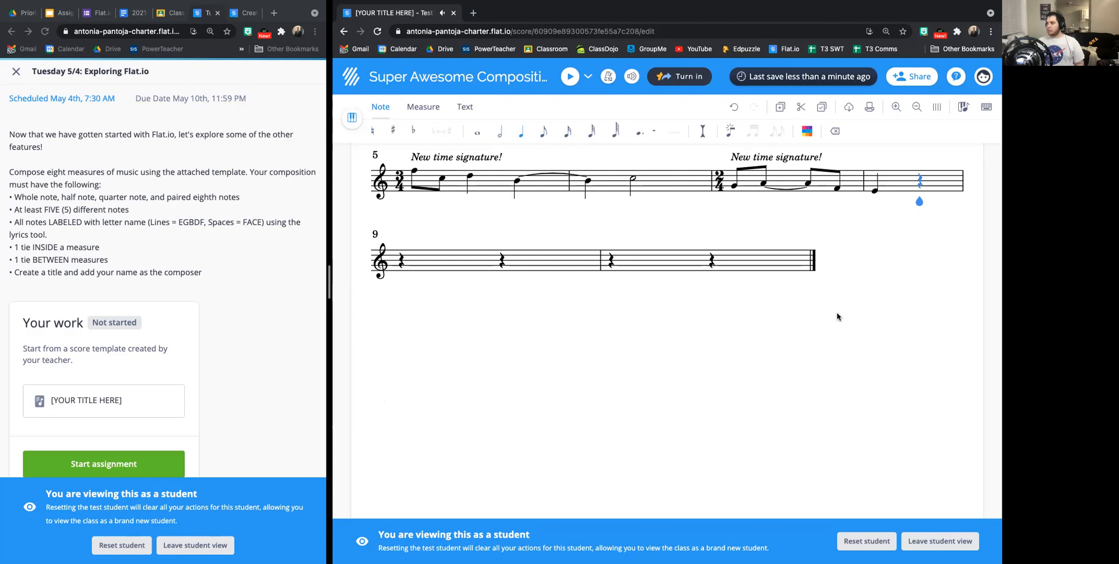
key(c)
click(835, 189)
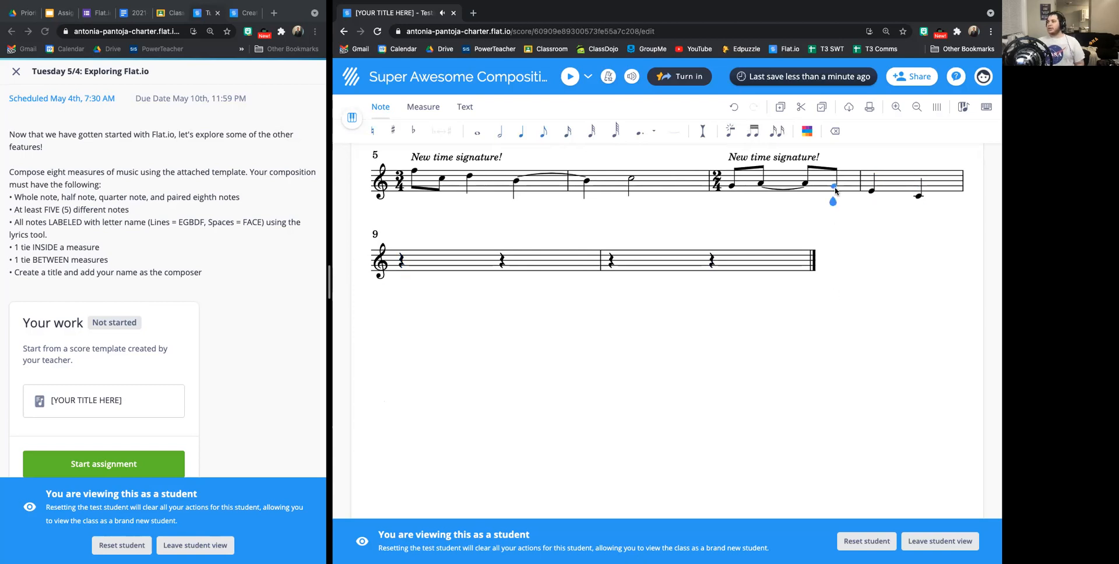
Remove the two empty measures, 9 and 10, so the score ends with measure 8.
scroll(431, 343, up, 2)
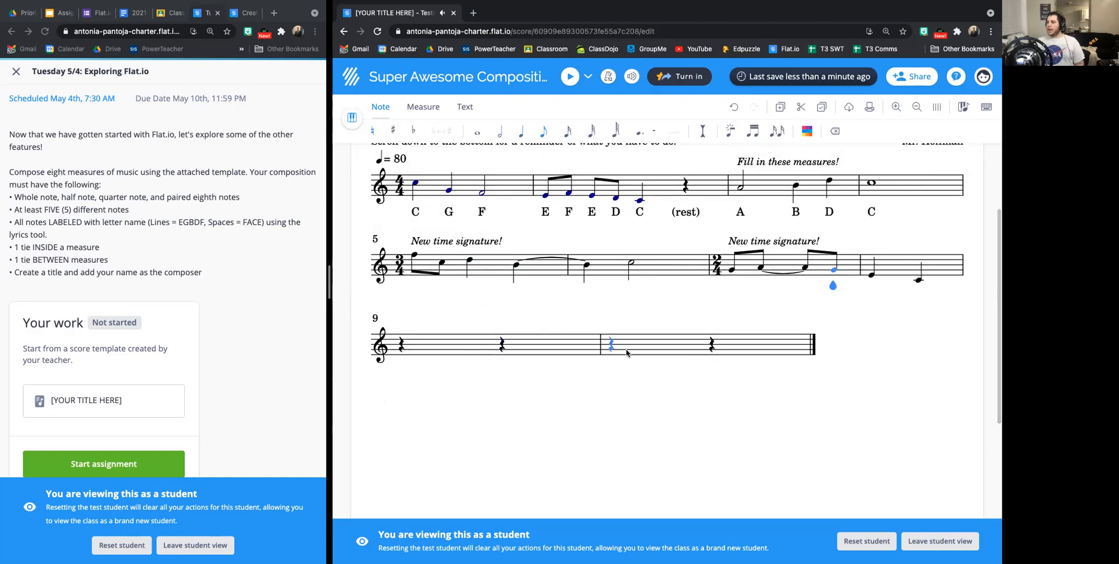
click(711, 345)
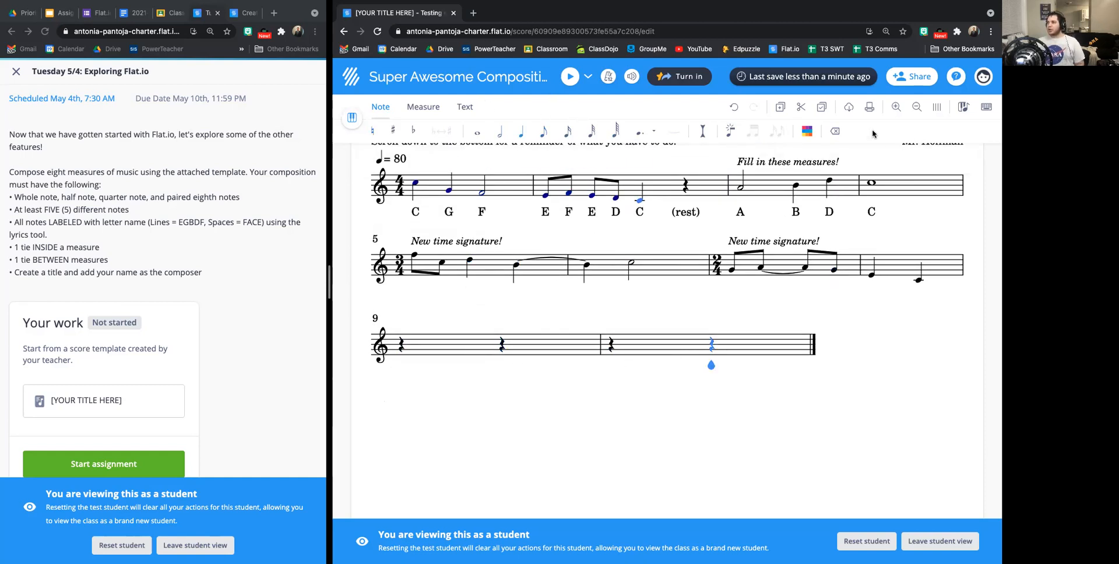
click(833, 131)
click(834, 131)
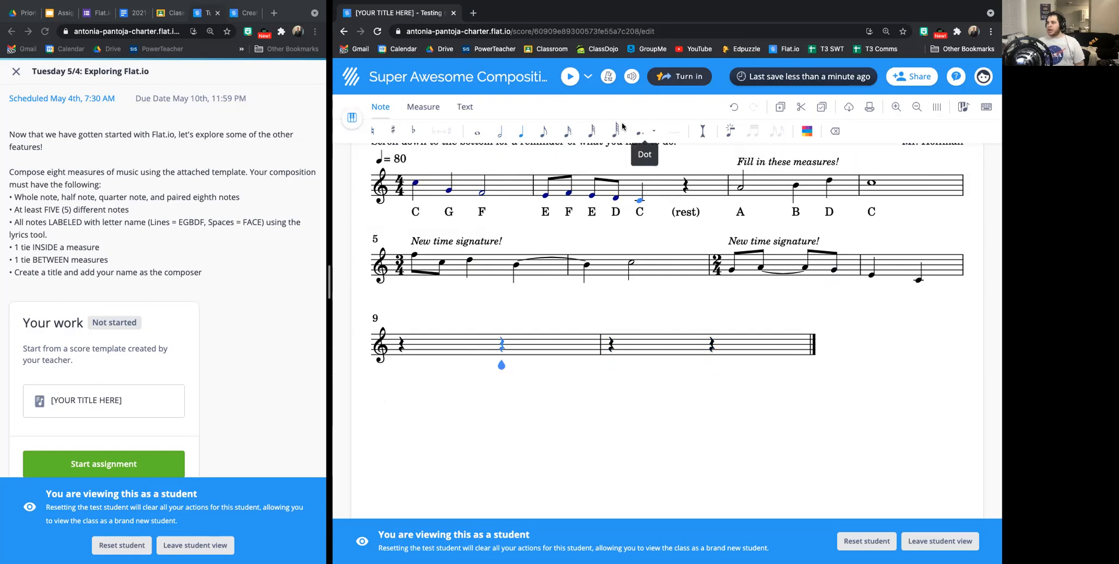
click(423, 107)
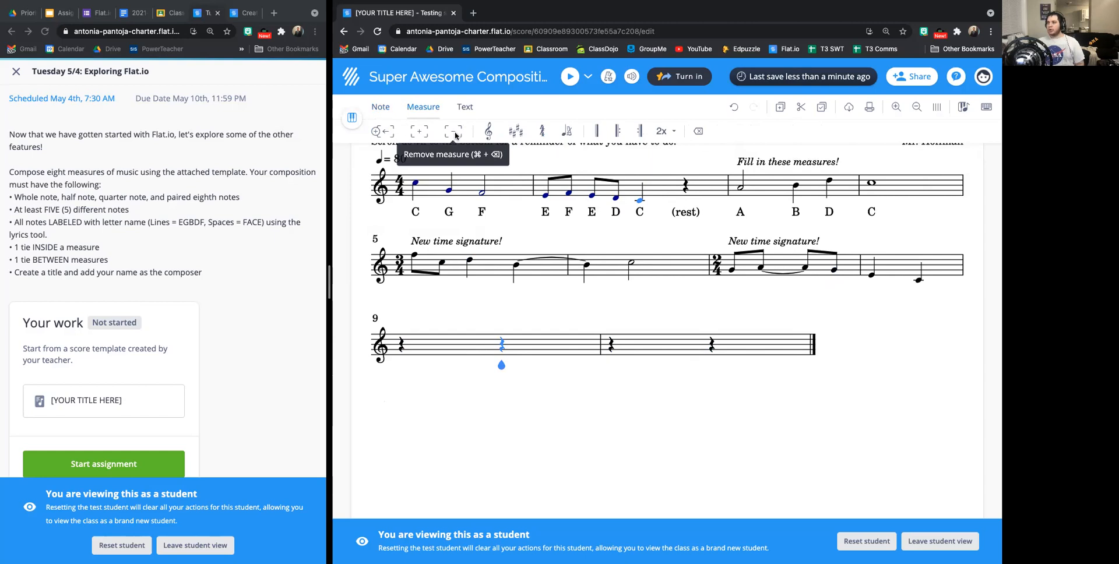
click(455, 136)
click(456, 135)
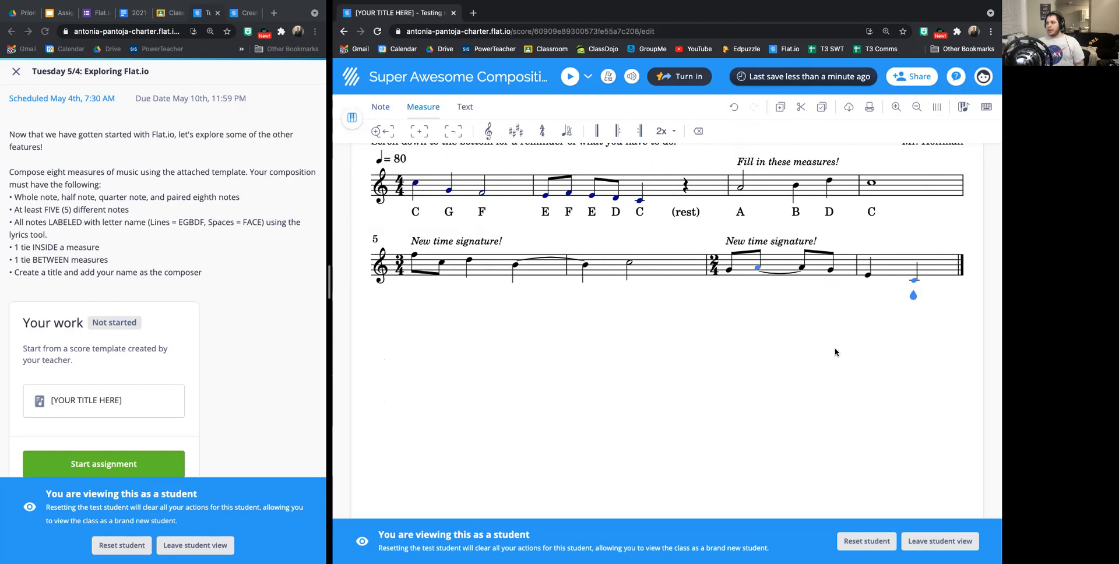
Label the notes of measure 5 with the lyrics F, C, D and B.
scroll(750, 499, up, 2)
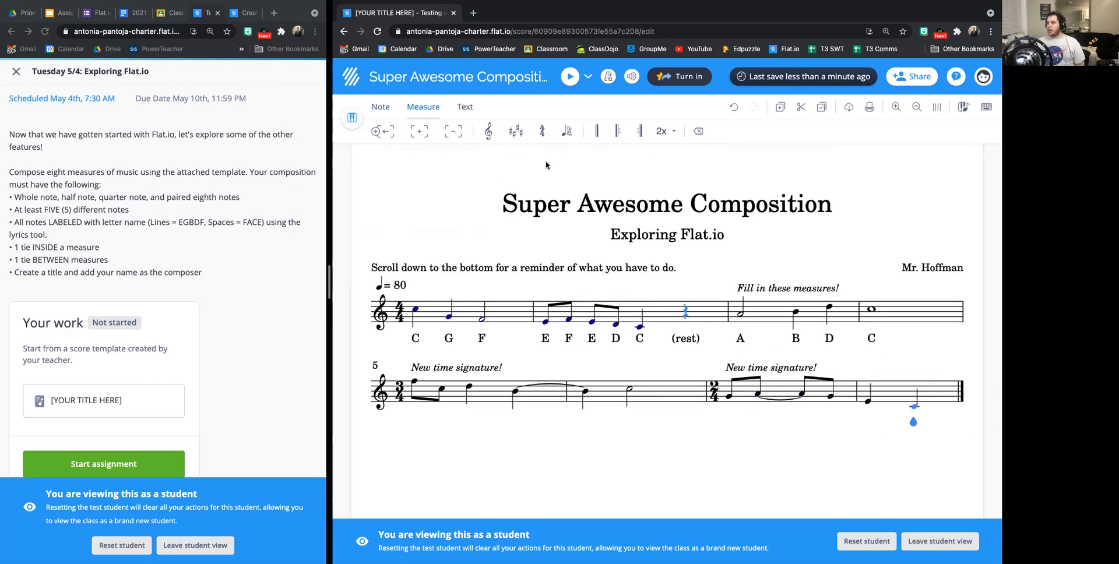
click(465, 108)
click(377, 131)
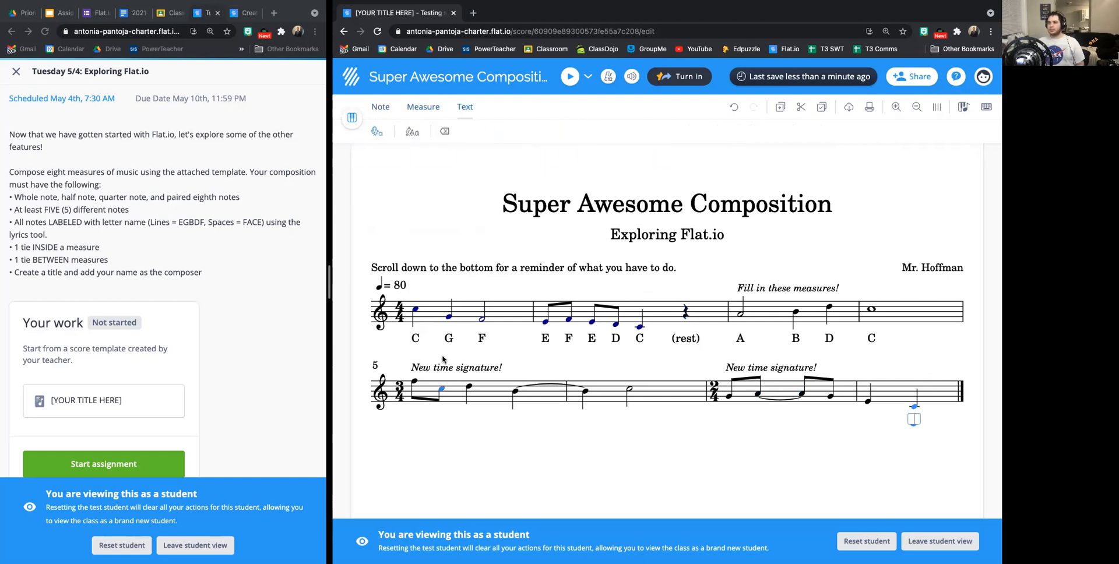
click(413, 411)
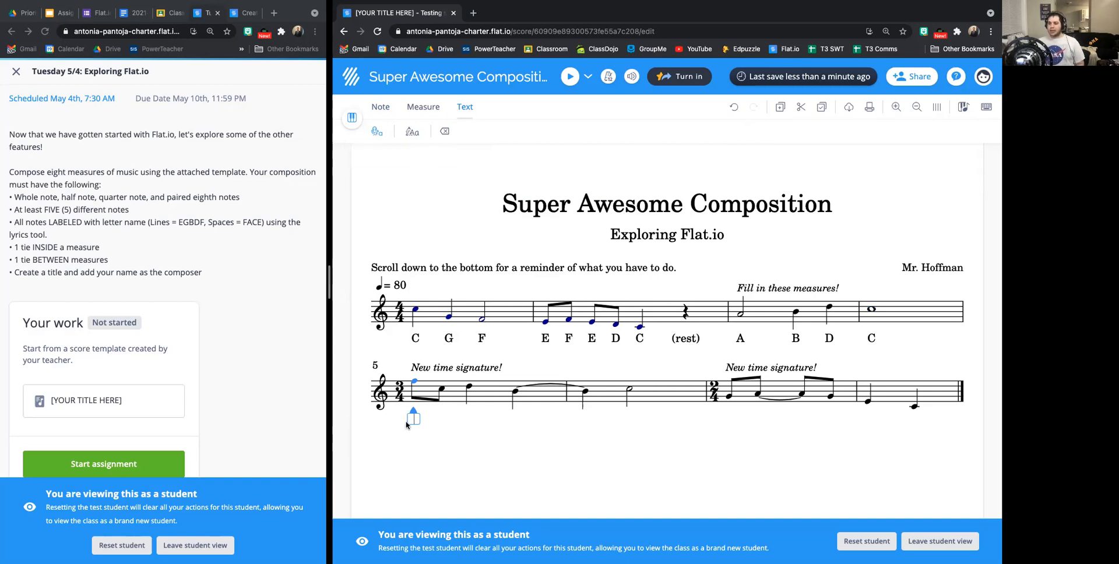
click(415, 383)
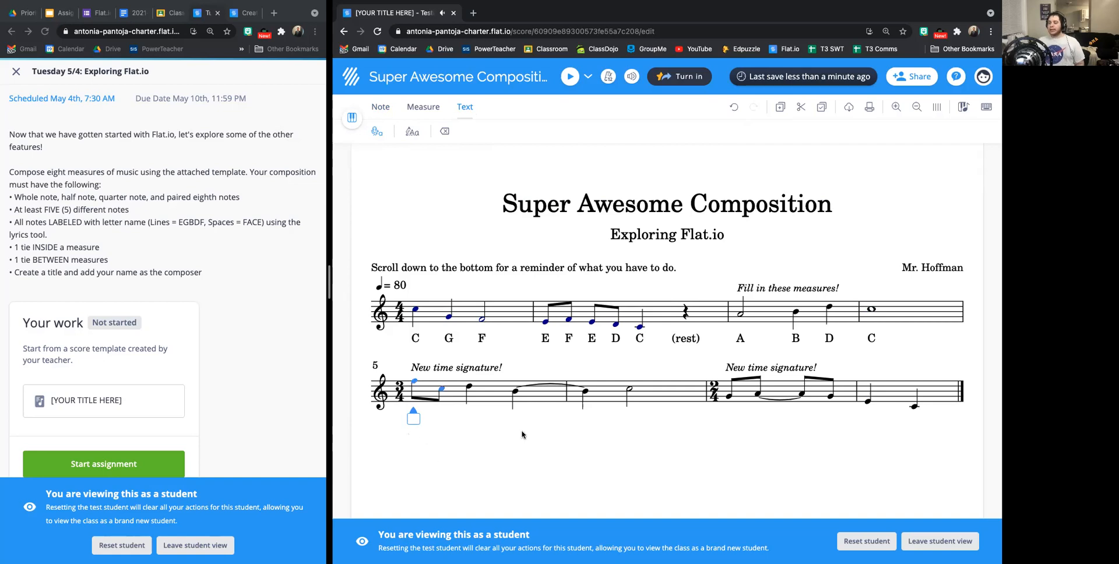
text(F C D B)
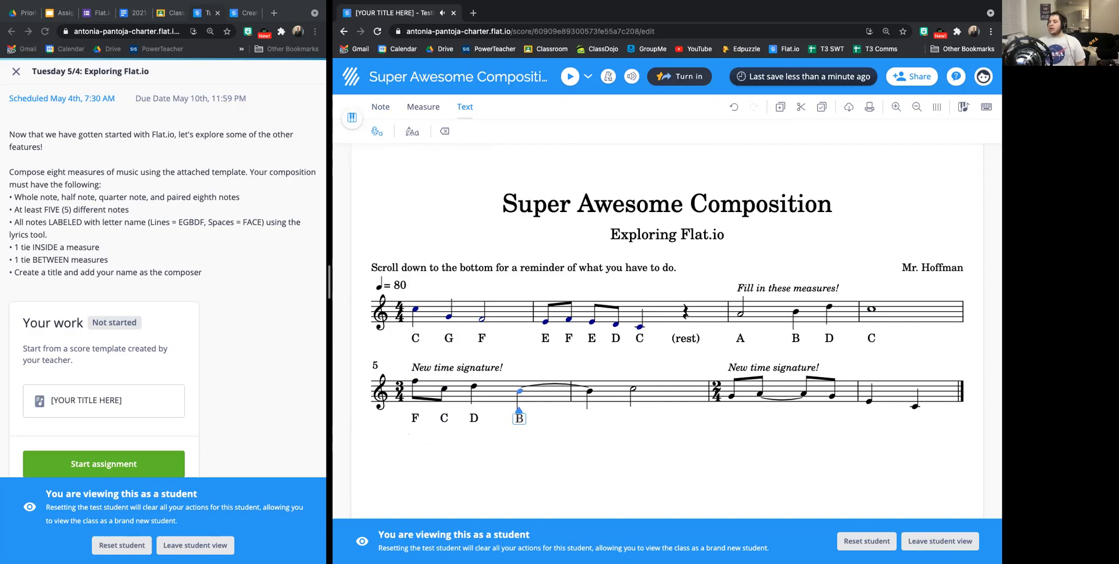
key(space)
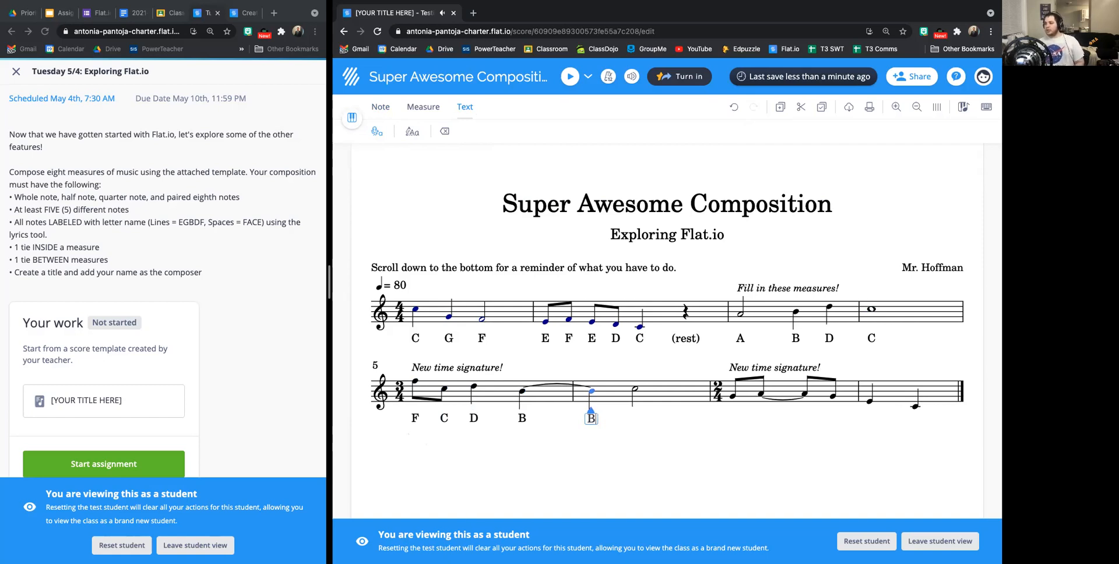
Try to label the tied note at the start of measure 6 with its own lyric B.
key(space)
key(BackSpace)
key(BackSpace)
key(space)
key(BackSpace)
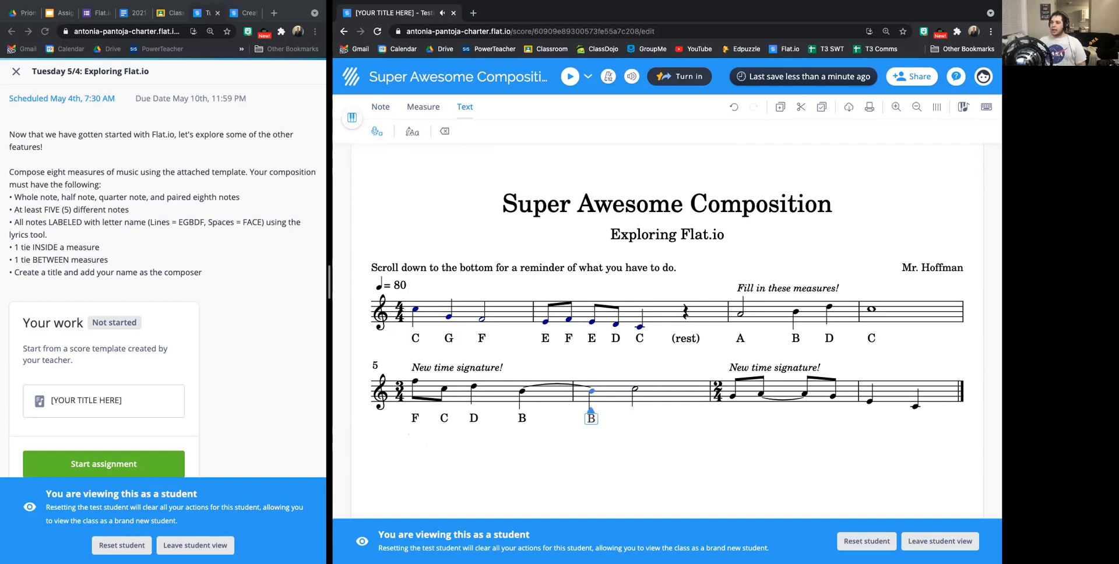
text(B)
key(space)
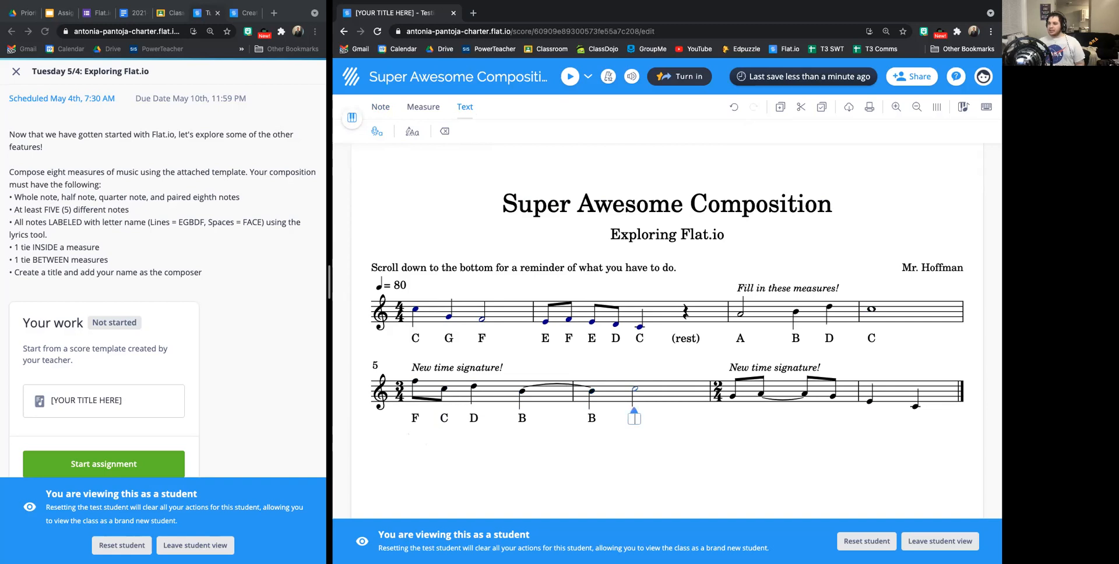
Replace the tied note's lyric with an extension line from measure 5's B, and label measure 6's half note C.
key(BackSpace)
key(BackSpace)
key(BackSpace)
text(_)
text(C)
key(space)
Label measure 7 as G, A with an extension line under the tied notes, and G, and measure 8 as E and C.
text(G)
key(space)
text(A_ G)
key(space)
text(E)
key(space)
text(C)
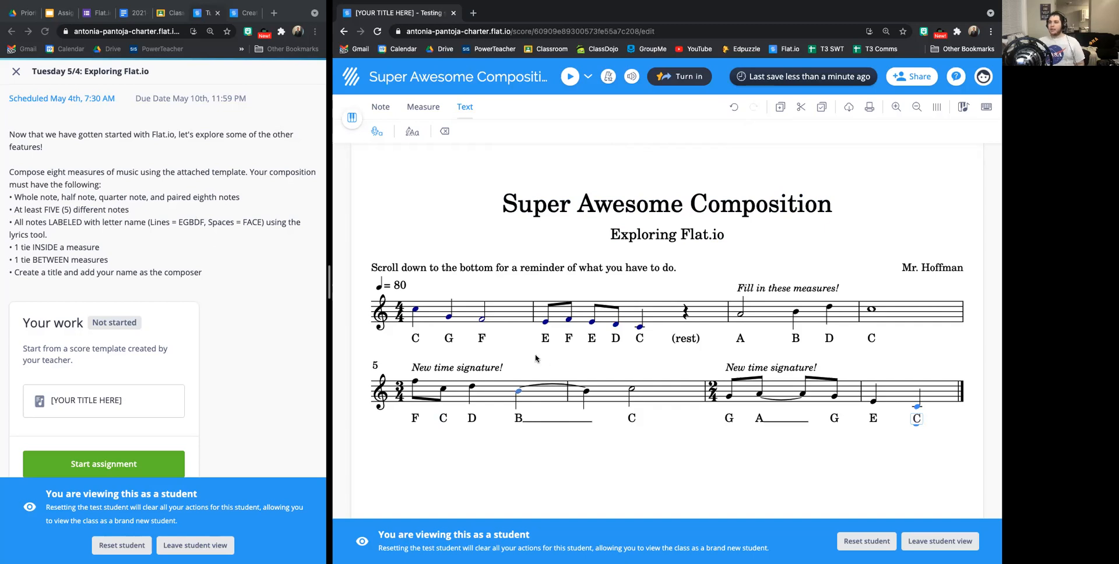
Check measures 3 to 8 for the required whole, half, quarter and paired eighth notes and for five different labeled notes.
click(866, 311)
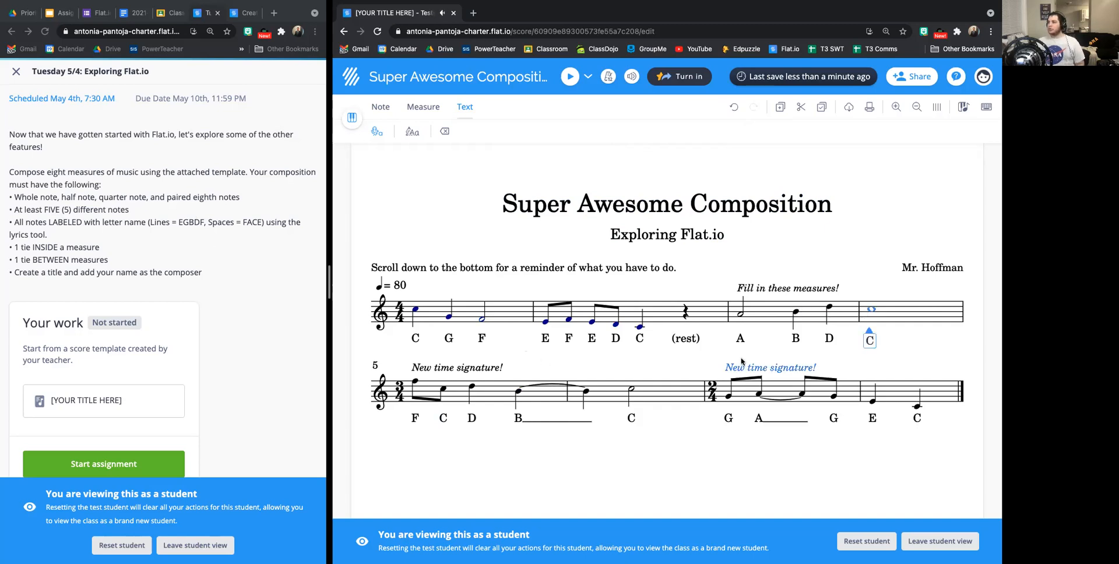
click(741, 315)
click(633, 391)
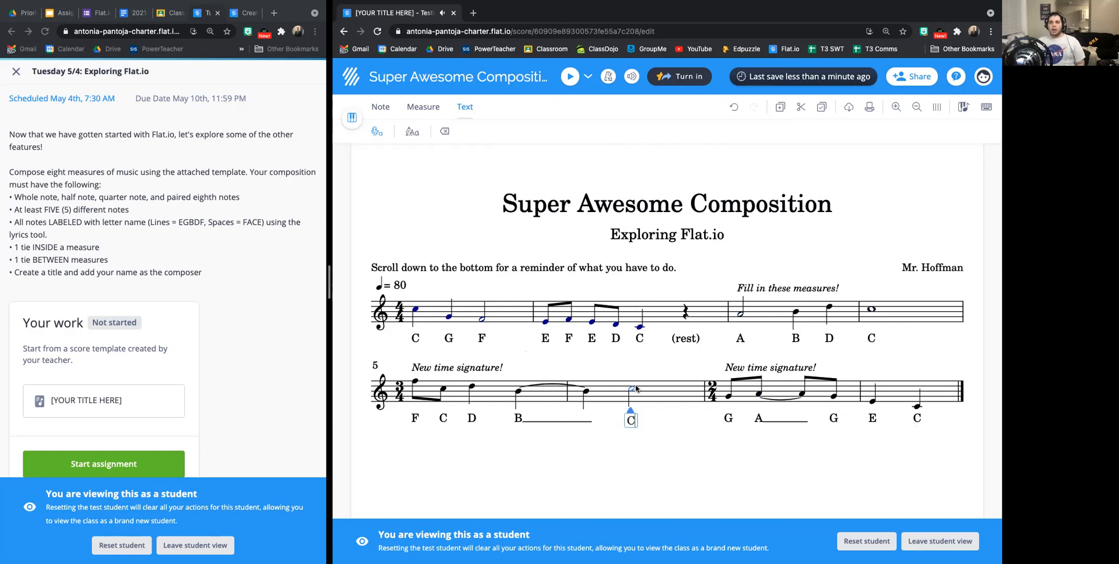
click(468, 389)
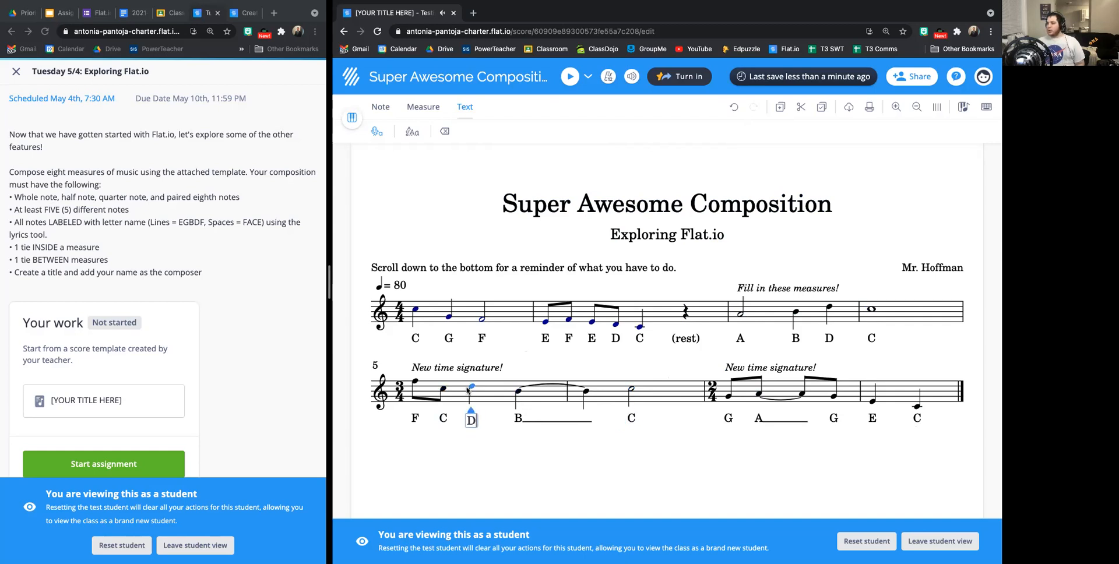
click(870, 402)
click(923, 406)
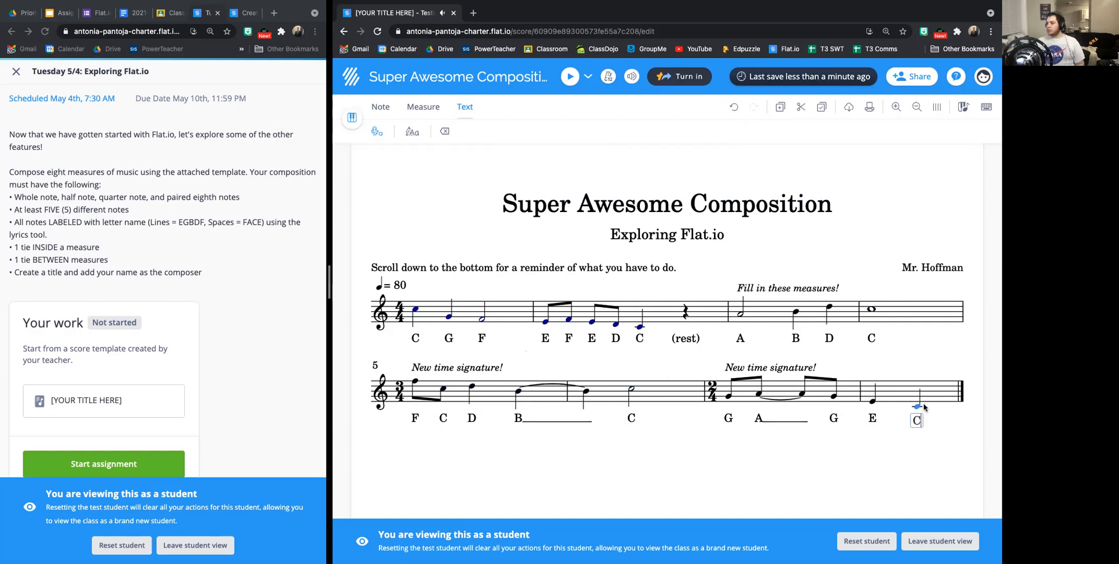
click(792, 319)
click(831, 312)
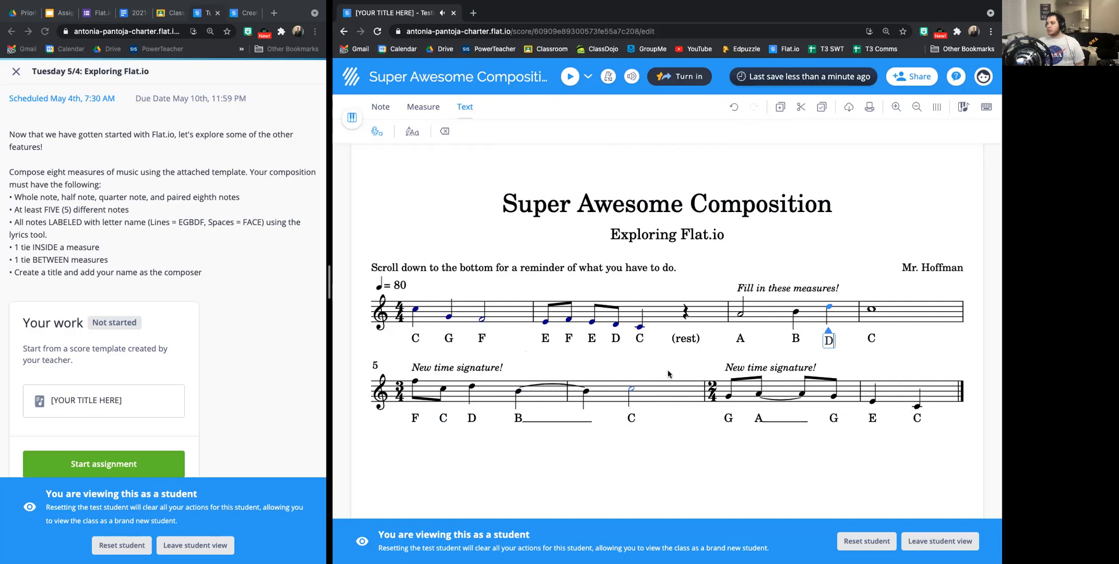
click(521, 392)
click(594, 396)
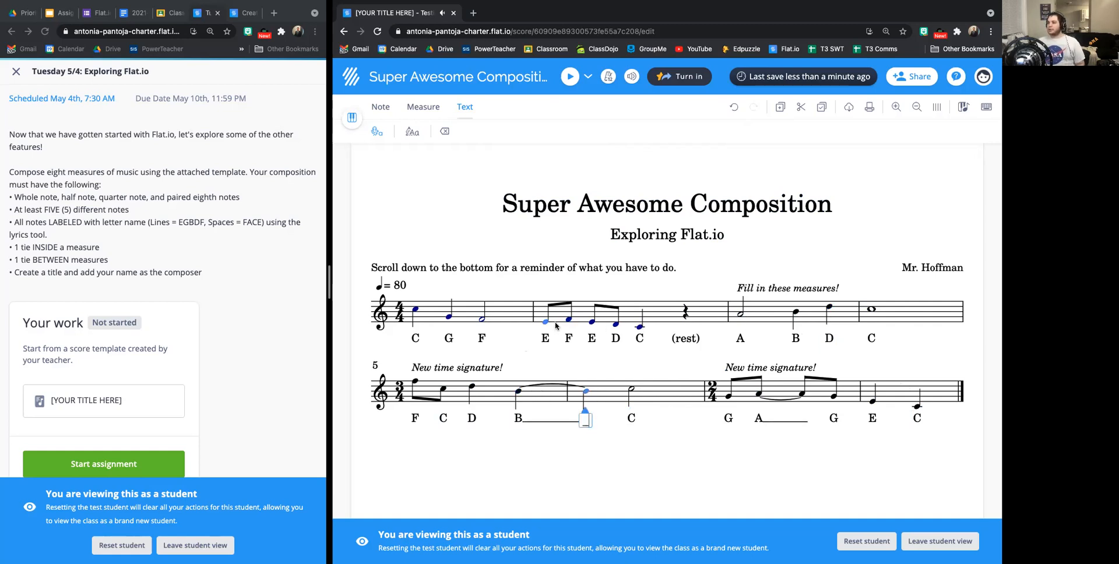
click(417, 386)
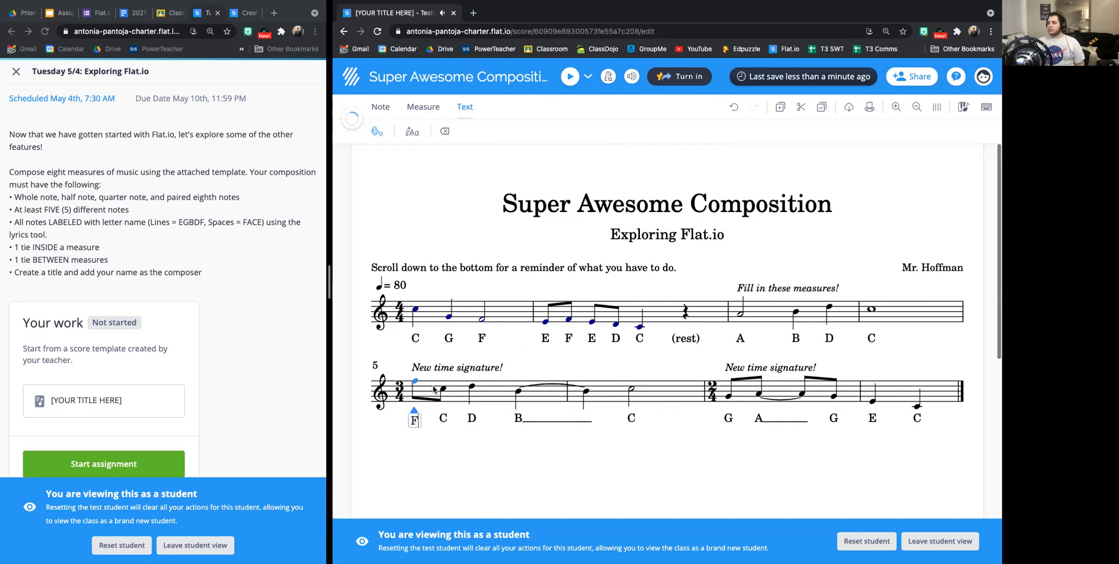
click(728, 396)
click(764, 398)
click(803, 399)
click(834, 396)
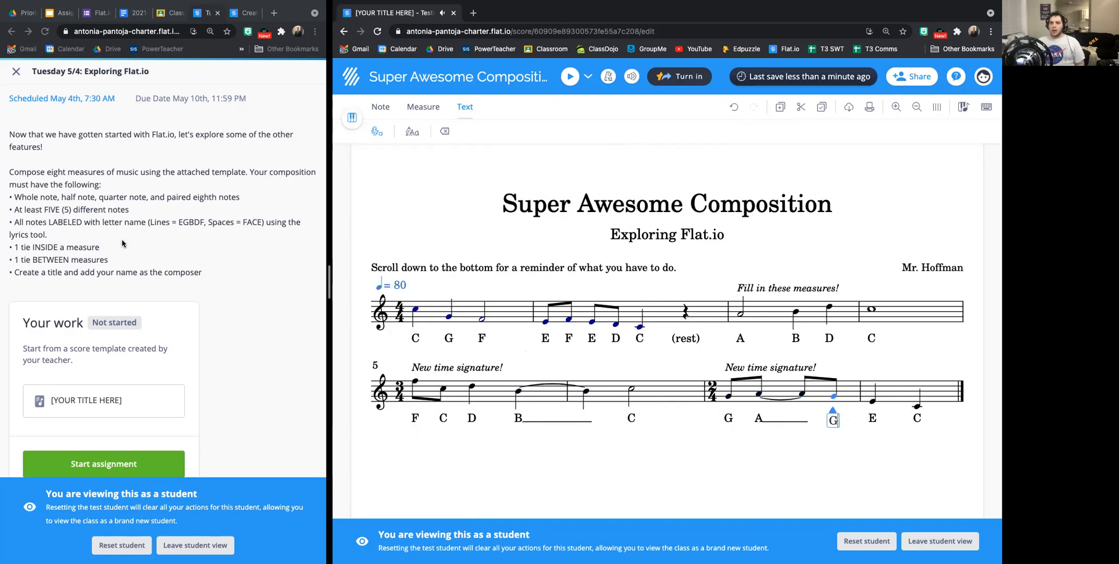
Review the tie inside measure 7, the tie between measures 5 and 6, and the score's title and composer credits.
click(759, 399)
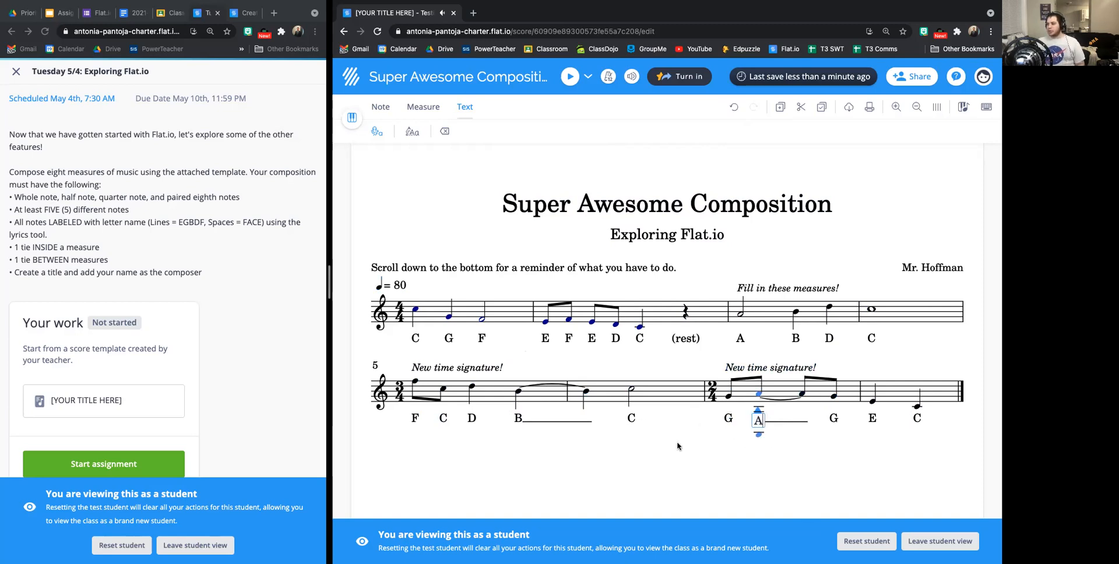
click(518, 394)
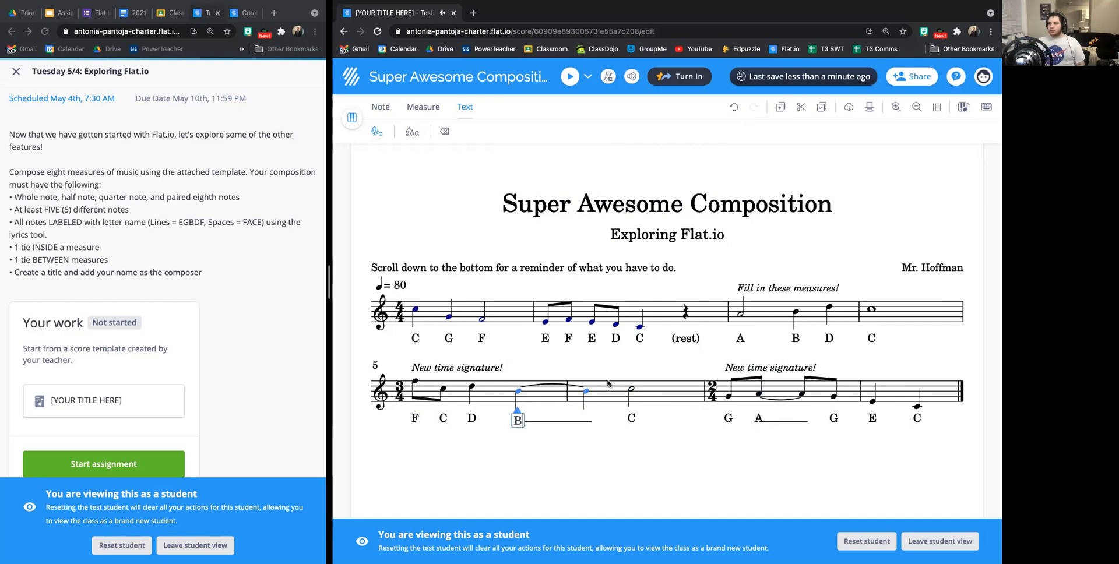
click(687, 198)
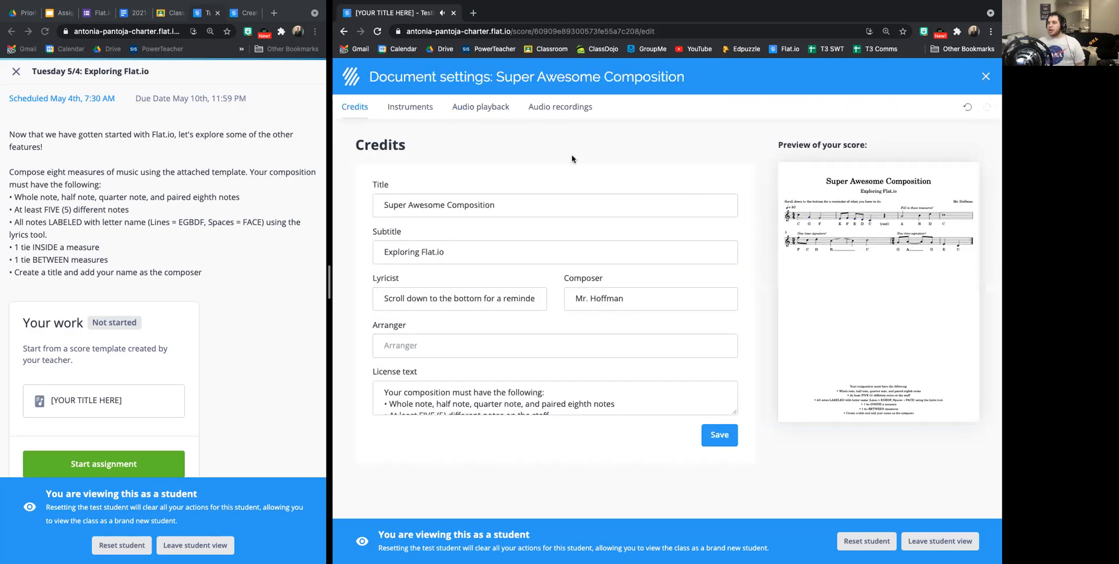
click(720, 435)
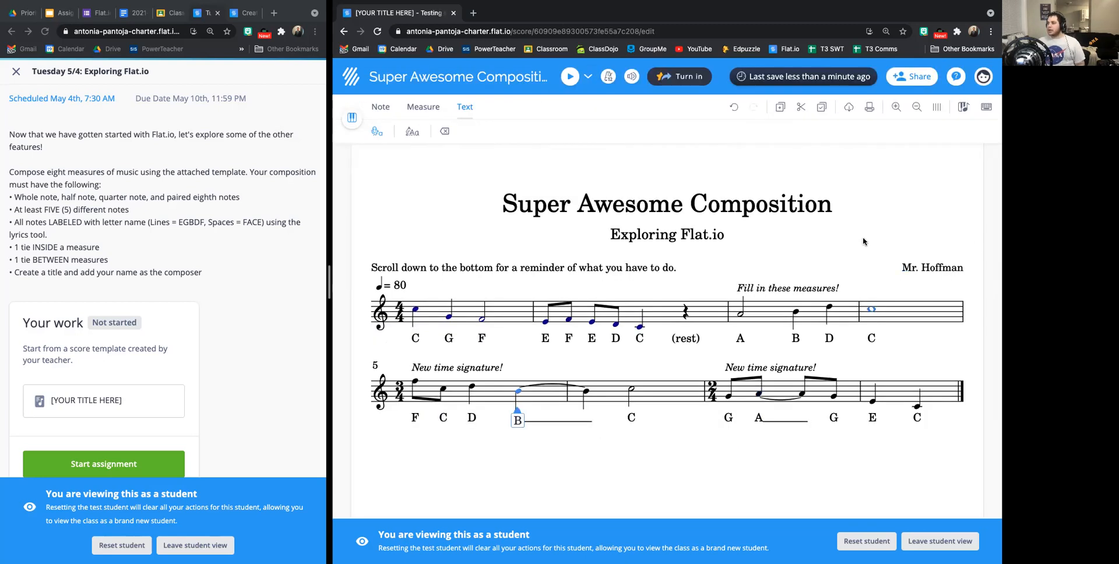
scroll(161, 376, down, 1)
scroll(161, 377, down, 1)
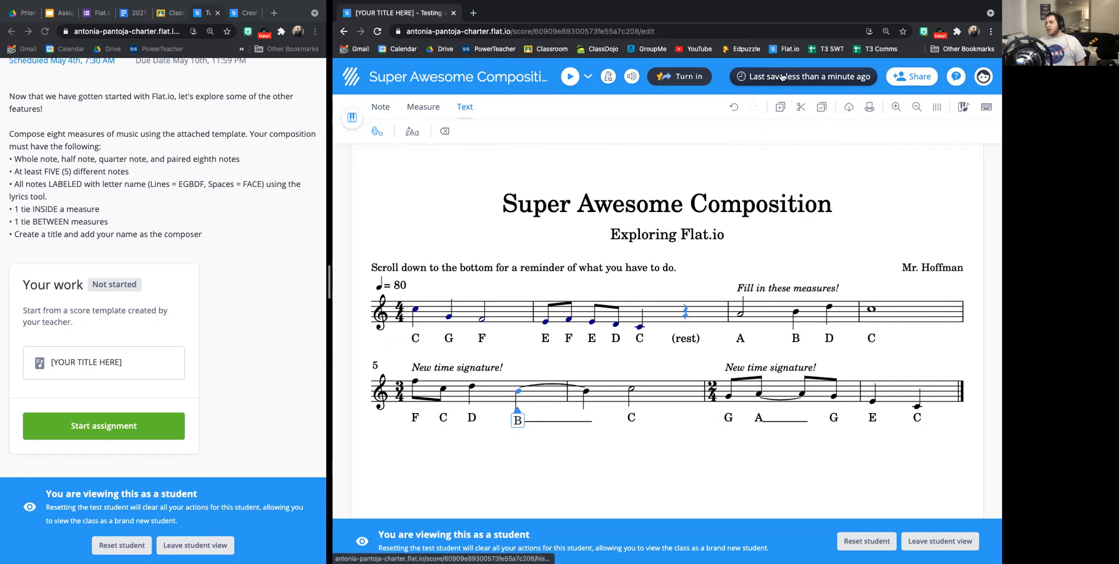
Turn in the score for the assignment "Tuesday 5/4: Exploring Flat.io" and dismiss the closing dialog.
click(671, 77)
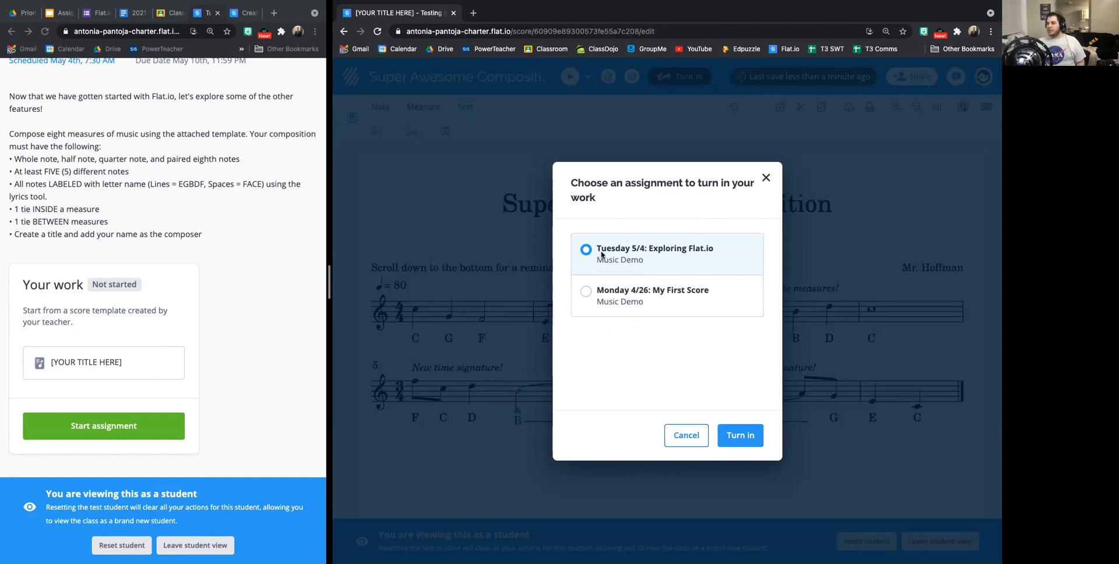
click(739, 436)
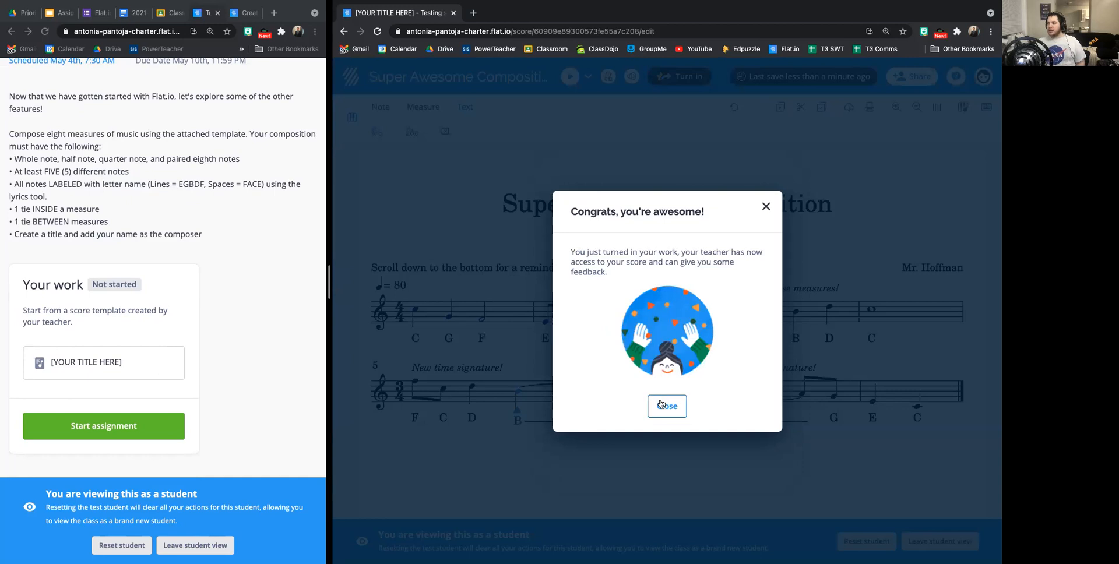
click(663, 409)
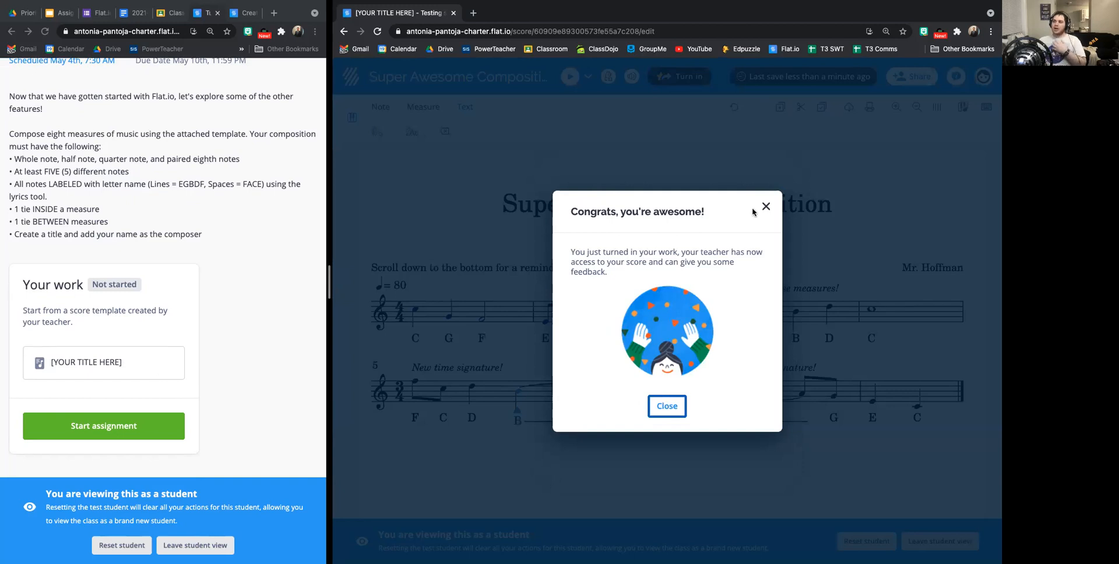
click(665, 404)
Insert an empty measure after measure 8.
scroll(617, 327, down, 1)
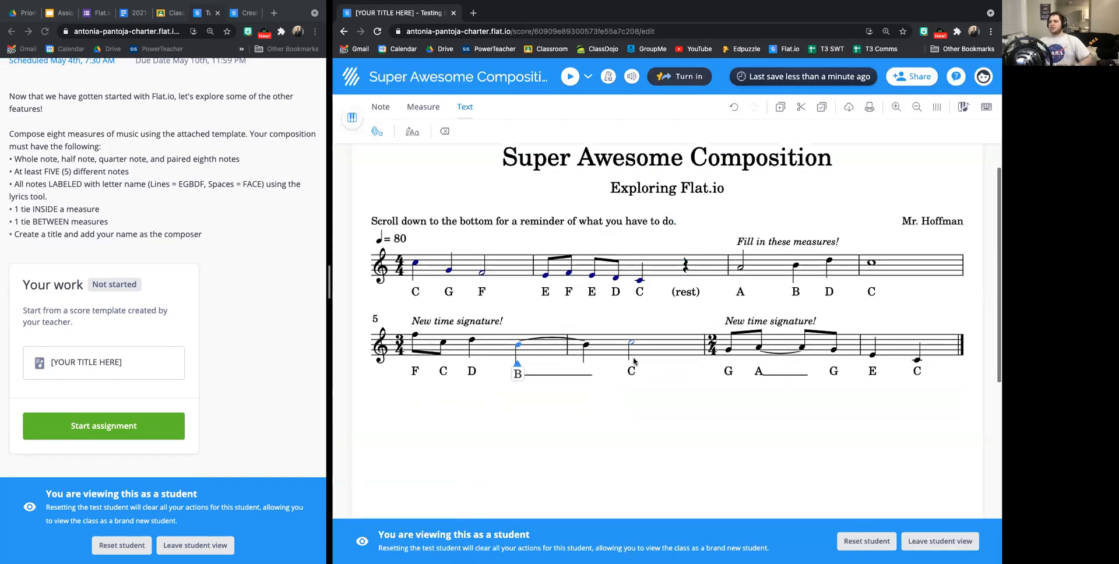
scroll(931, 366, down, 1)
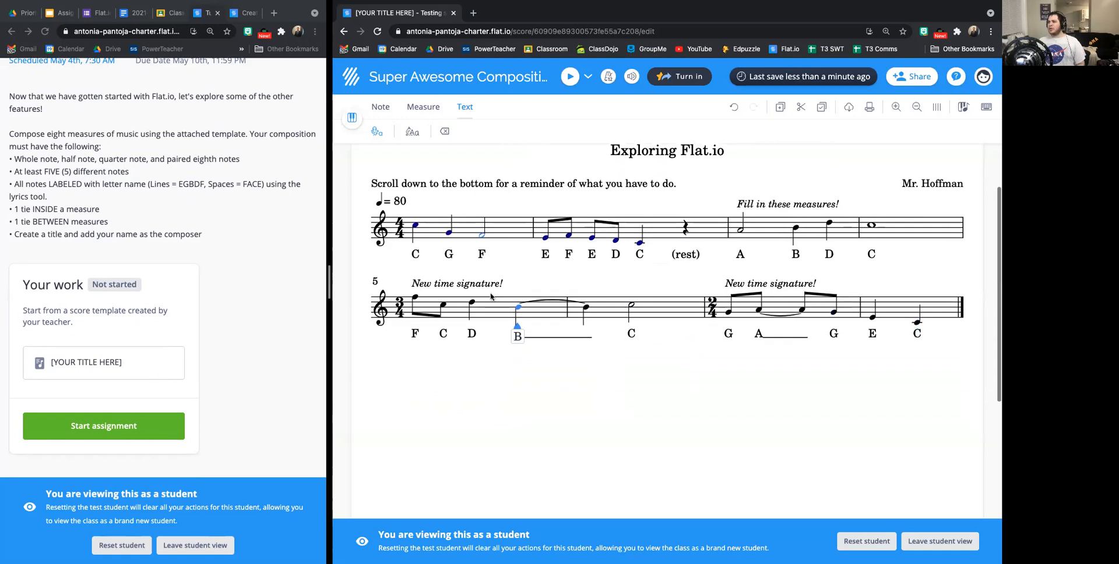
click(423, 106)
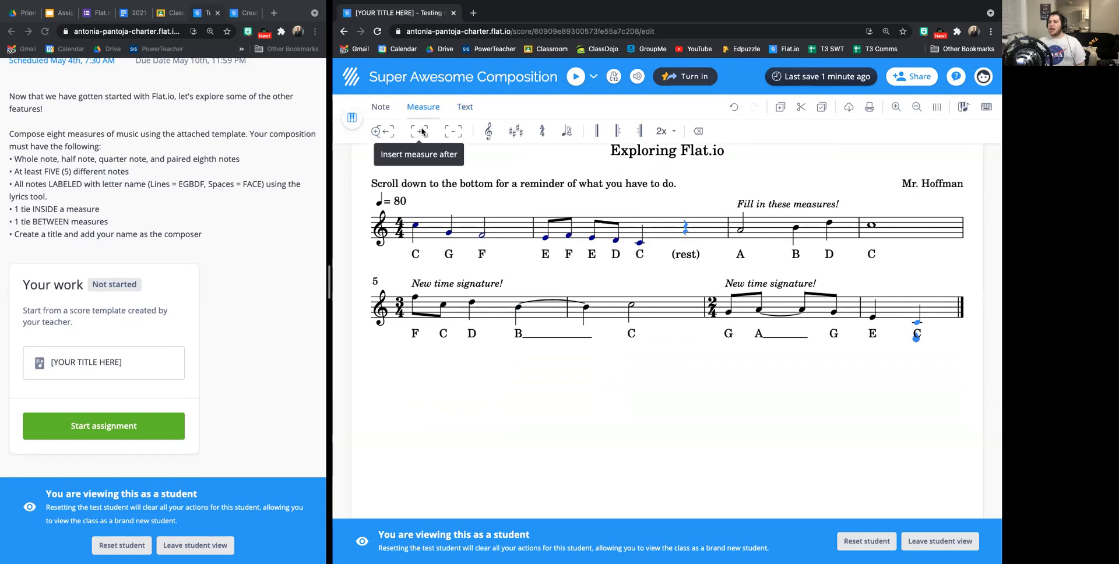
click(421, 131)
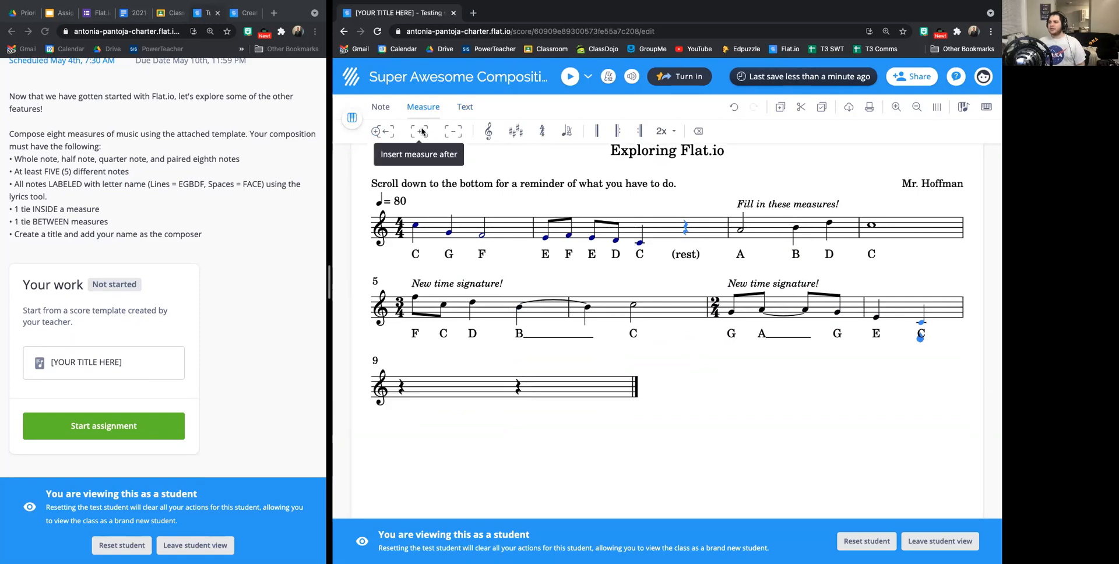
Label the two rests of measure 9 with the lyrics "Video" and "Check".
click(463, 108)
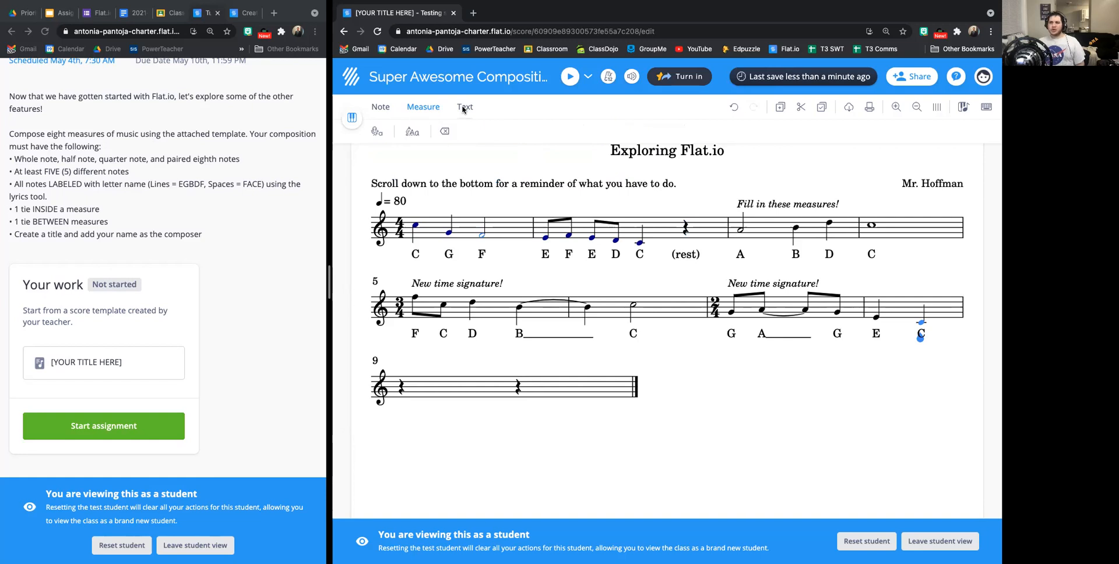
click(385, 138)
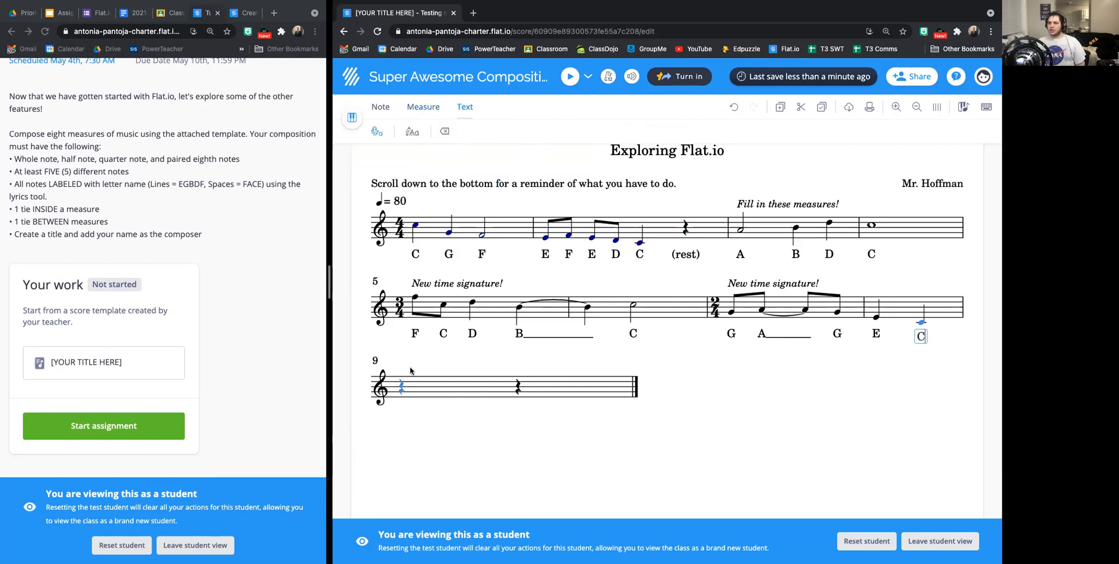
click(401, 411)
text(Video)
key(space)
text(Check)
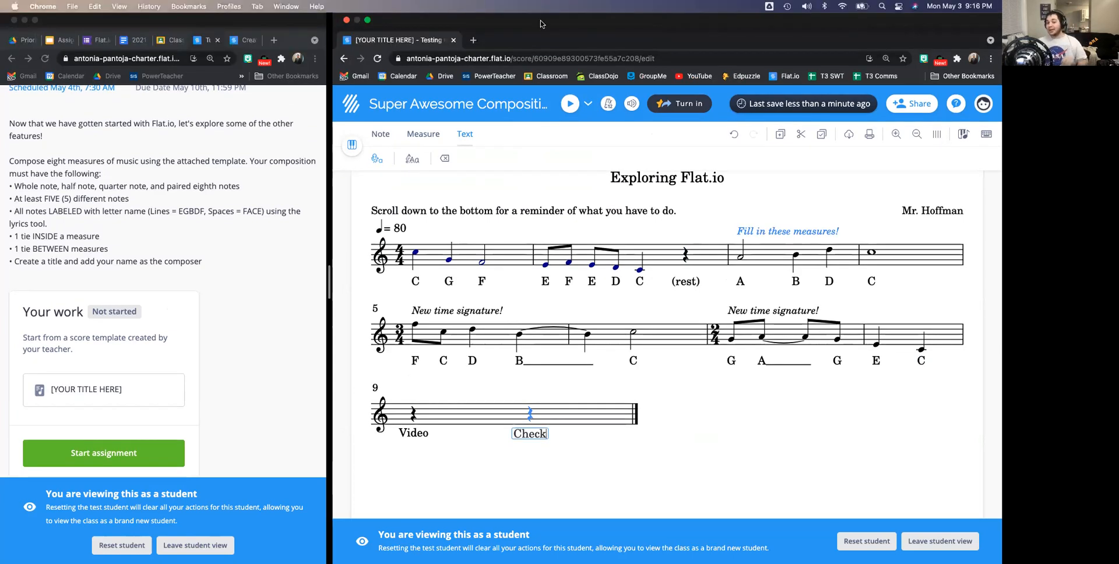
click(544, 40)
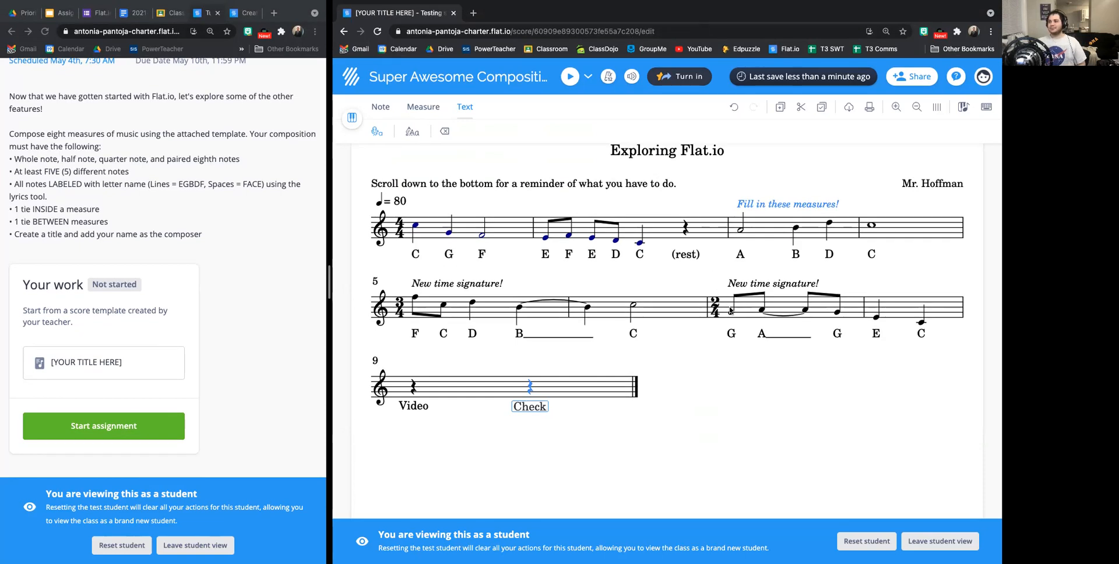